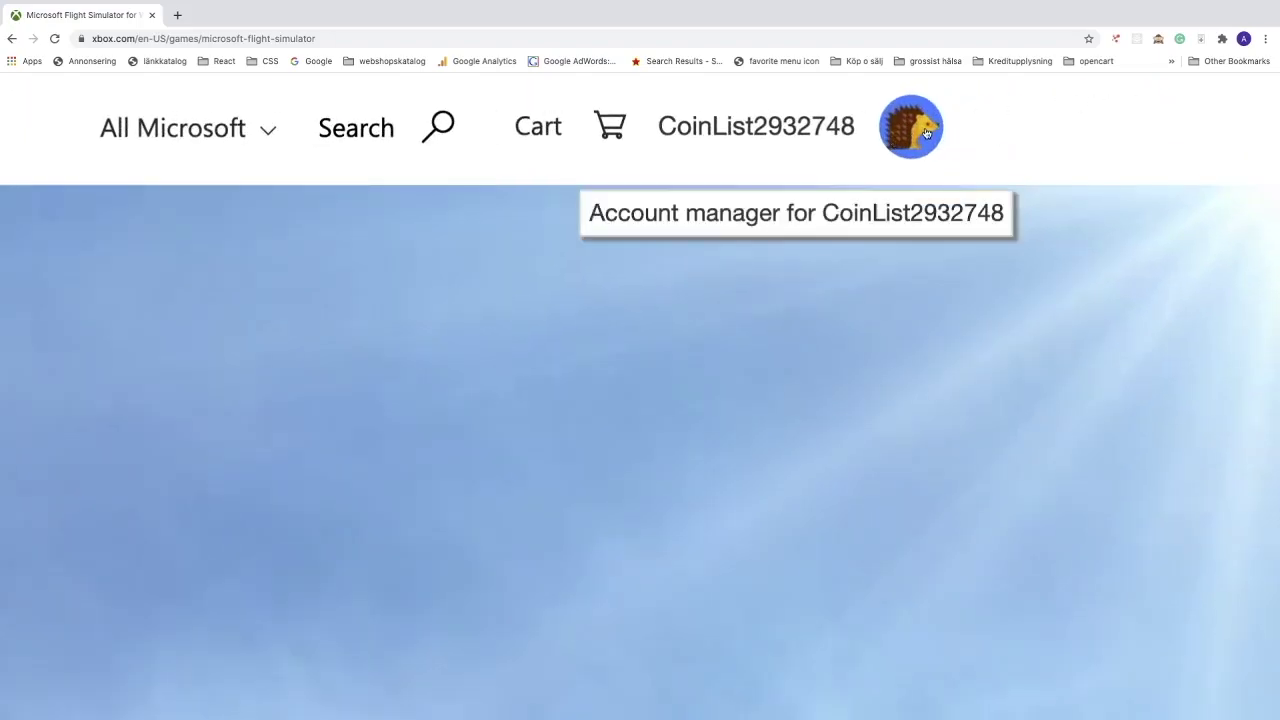
- Go to My Microsoft account and open the More actions menu under the profile name
click(922, 134)
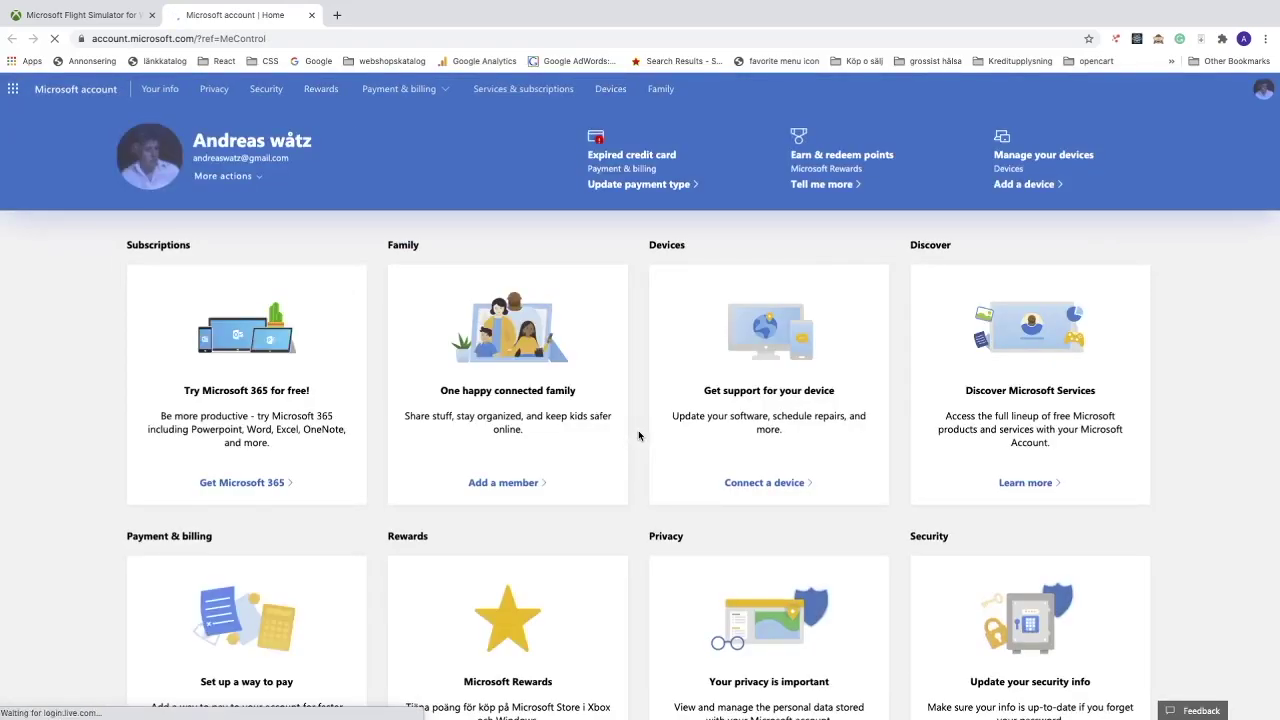
scroll(234, 180, up, 5)
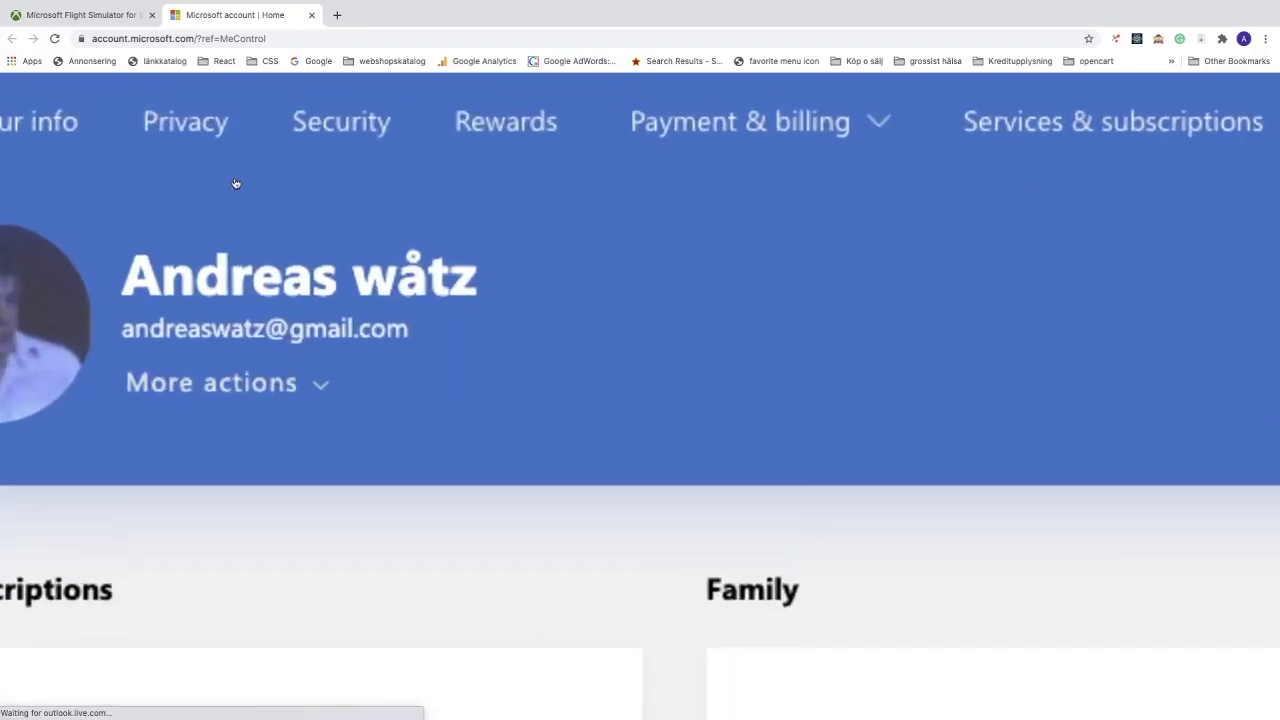
click(323, 388)
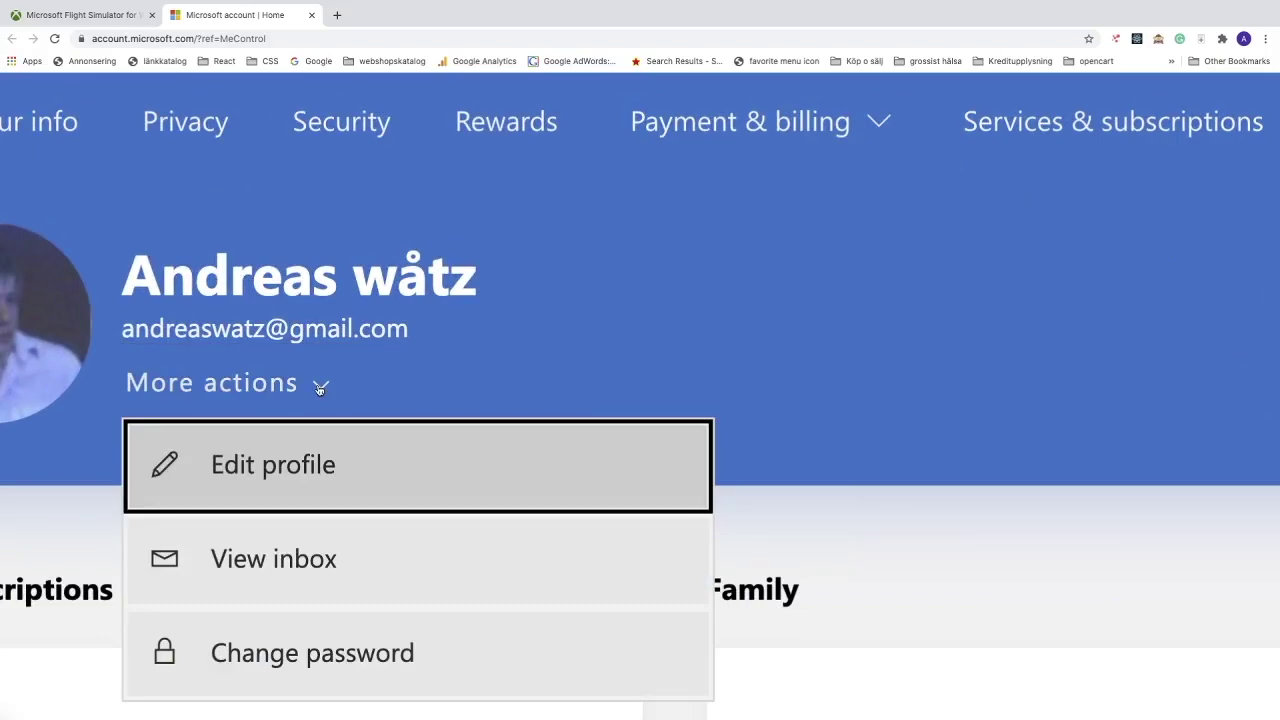
- Open Edit profile on Your info, then Manage how you sign in to Microsoft
click(311, 466)
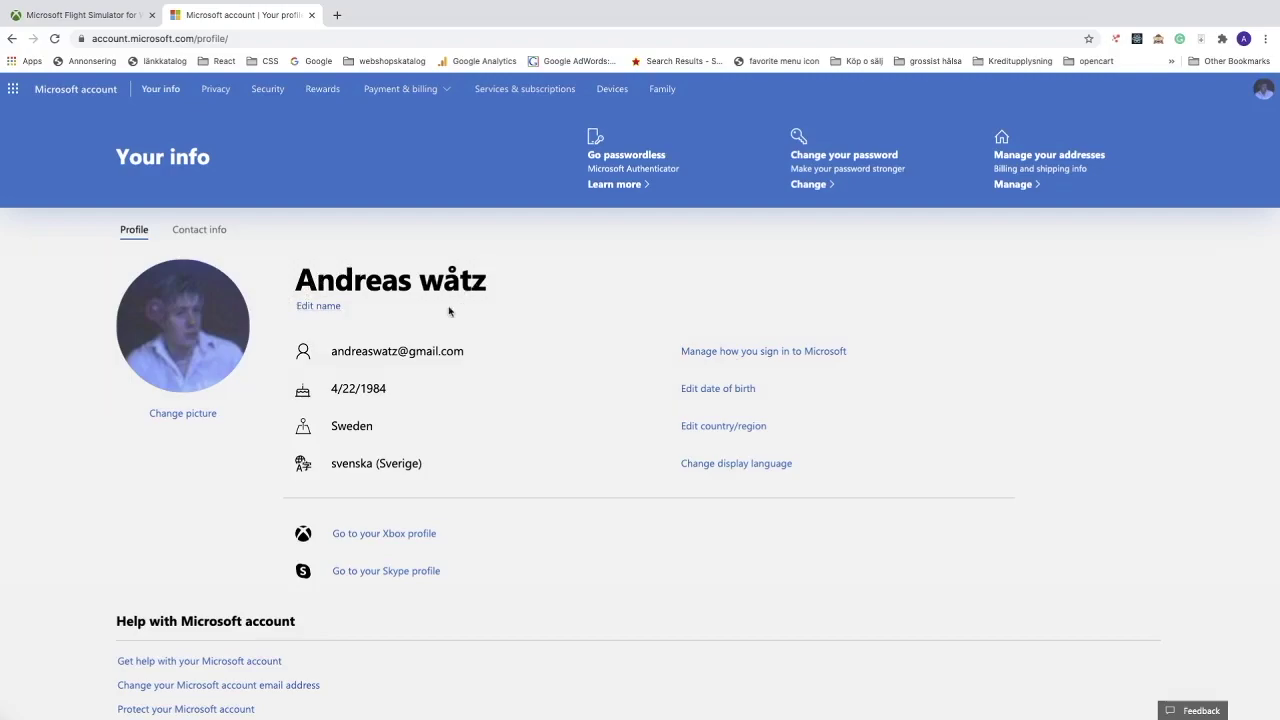
drag(332, 353, 475, 358)
click(470, 357)
ctrl+scroll(726, 355, up, 5)
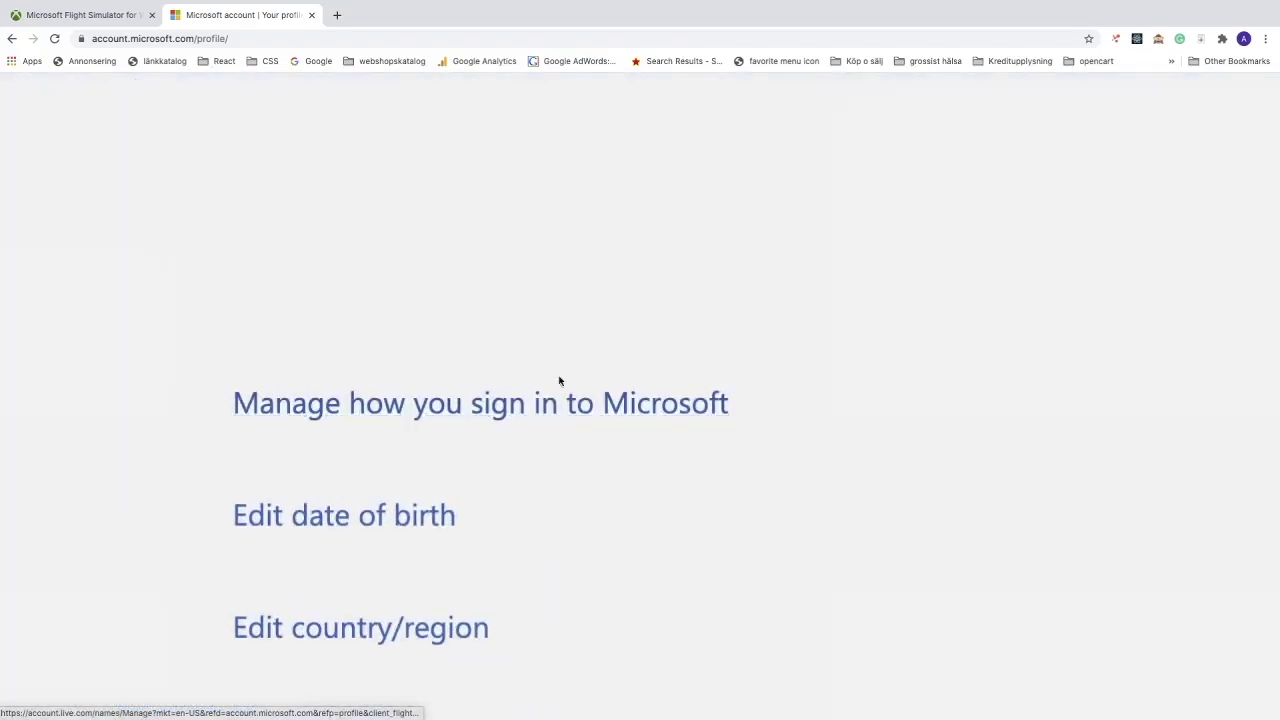
click(390, 410)
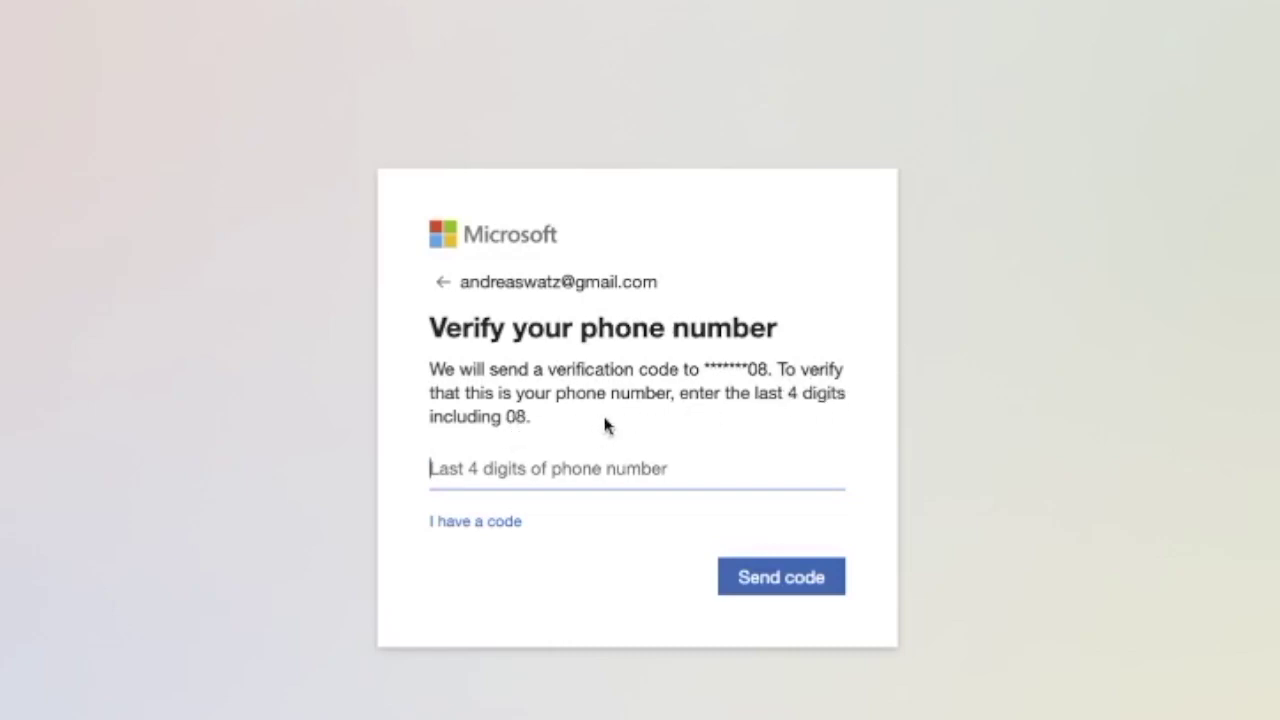
- Verify identity with the phone number's last four digits and the texted security code
drag(737, 368, 766, 370)
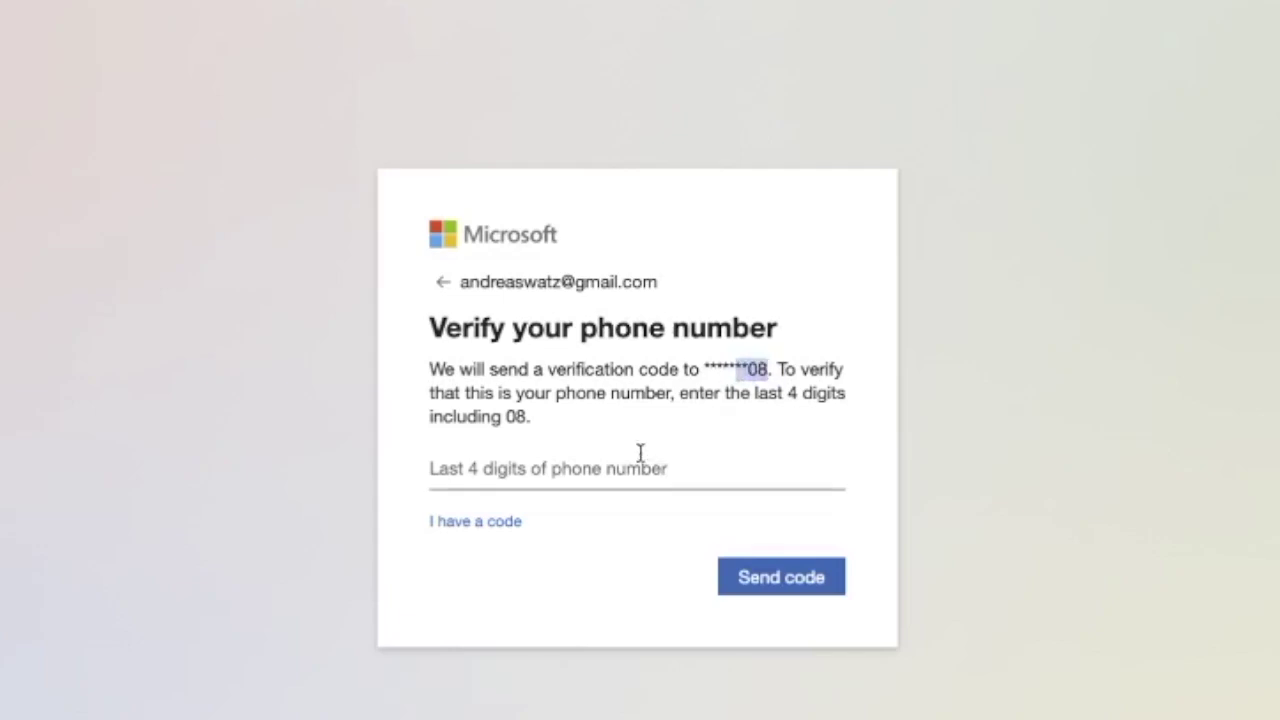
click(617, 478)
text(2608)
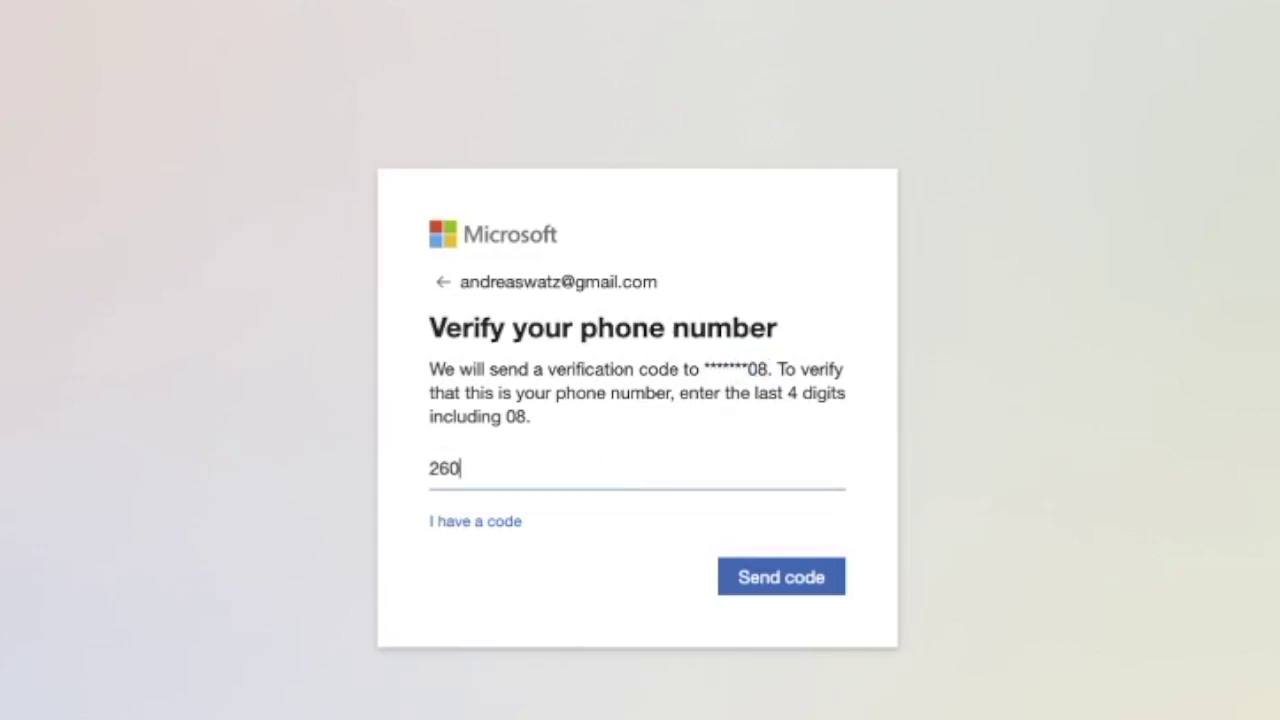
click(779, 578)
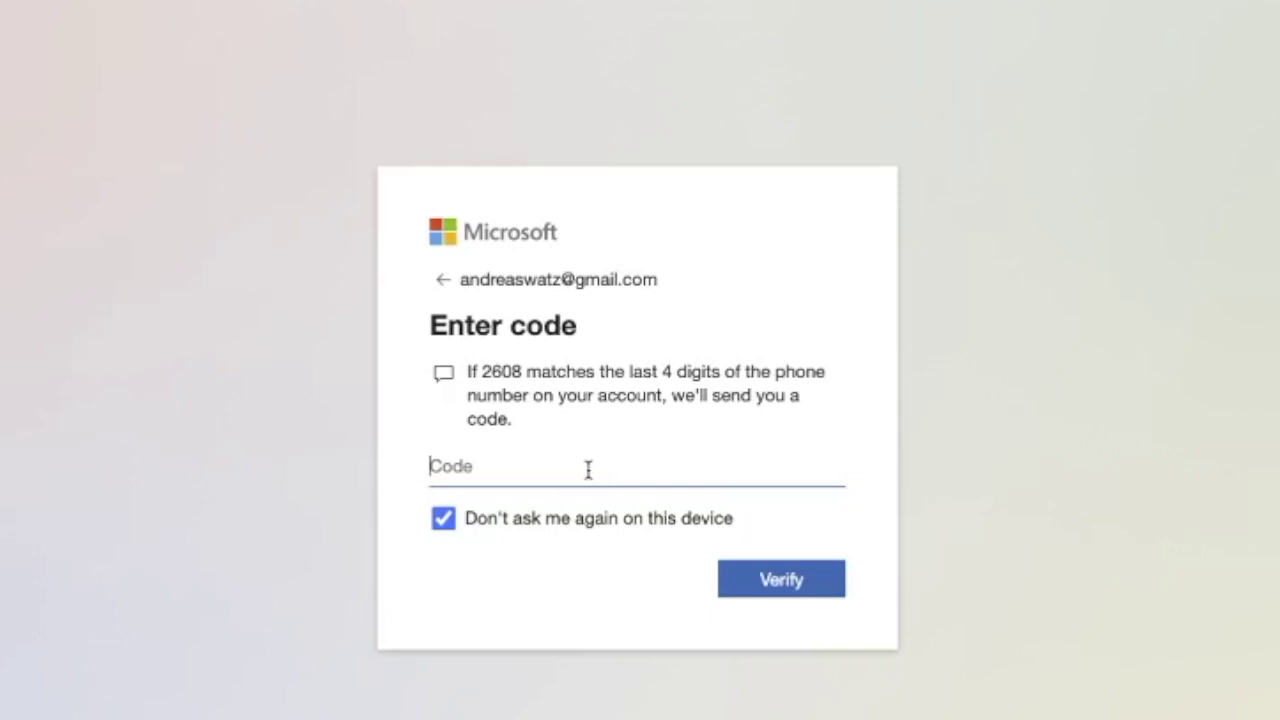
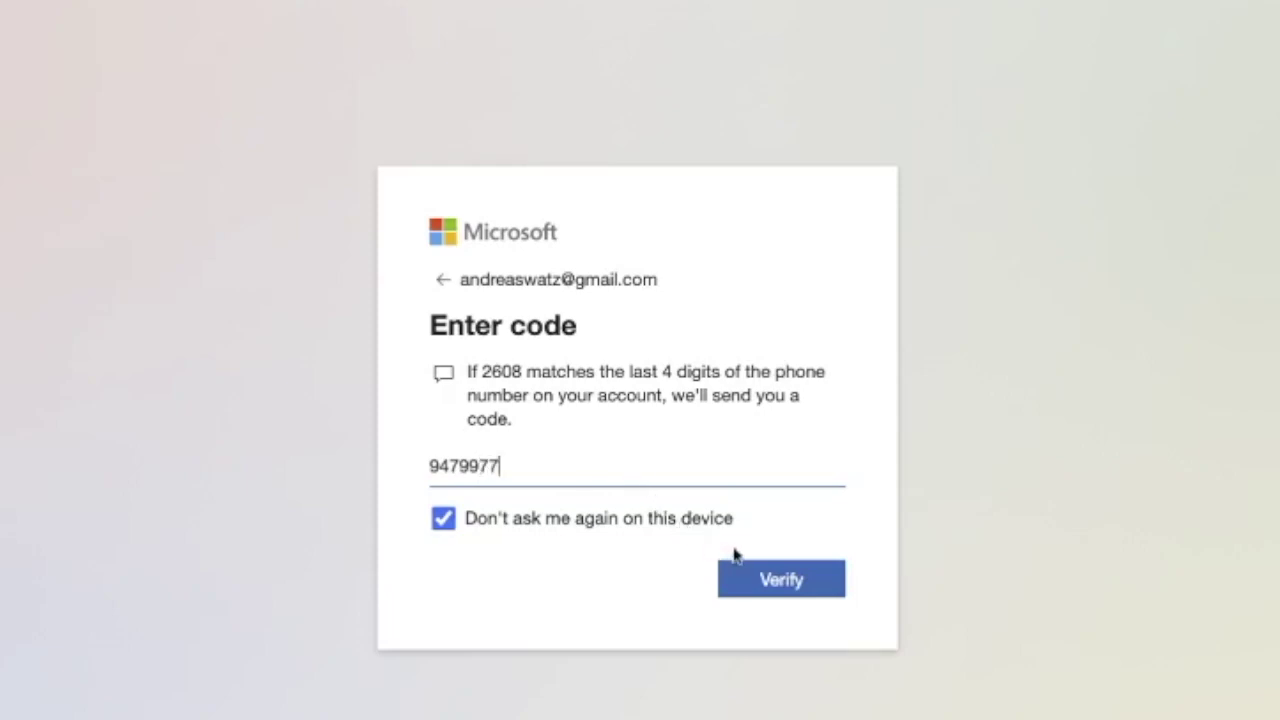
click(767, 580)
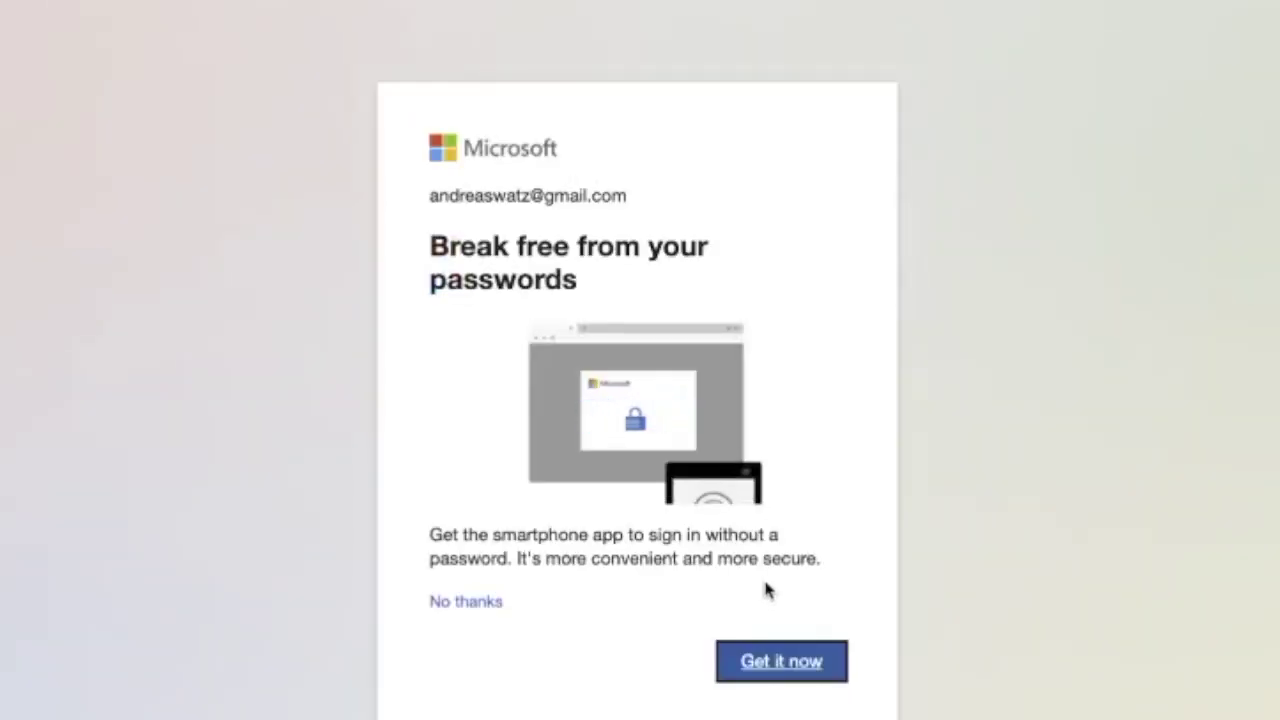
- Decline the passwordless app offer, review Account aliases, and zoom the page in
click(476, 604)
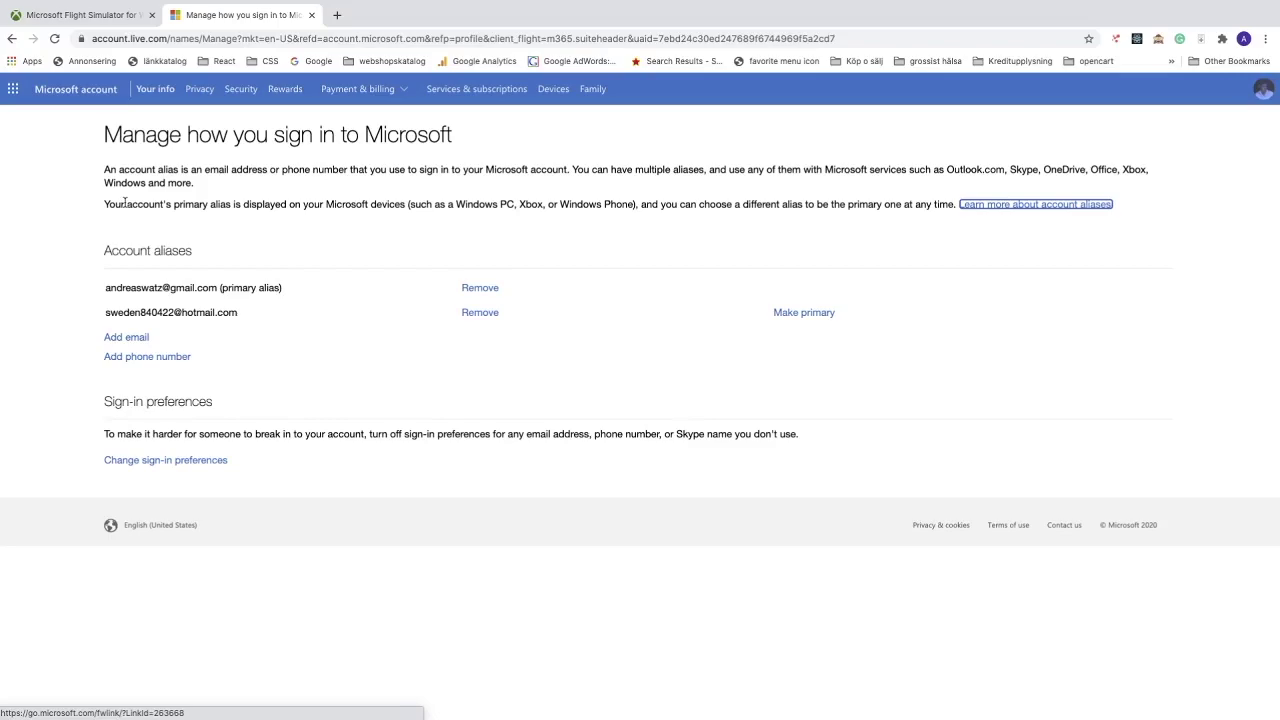
click(582, 180)
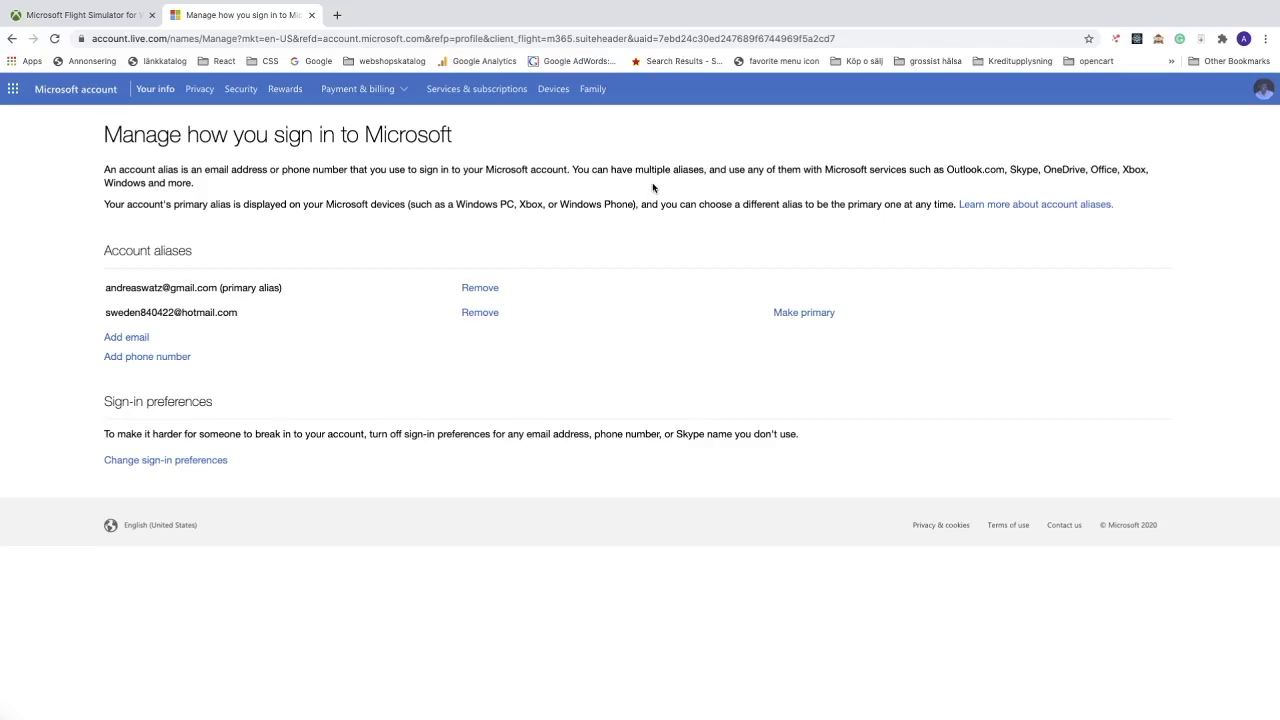
drag(1122, 169, 1136, 170)
click(1119, 181)
key(ctrl+plus)
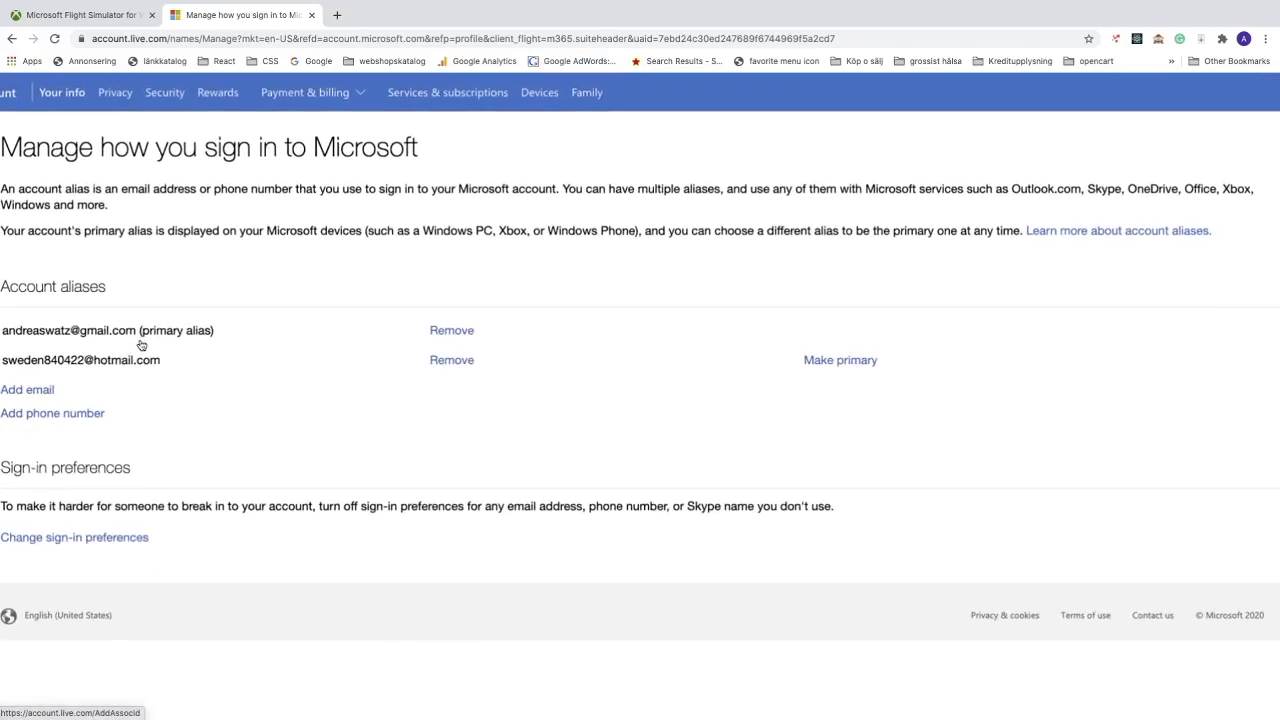
- Start adding an existing email address as an alias and submit the first address
click(120, 391)
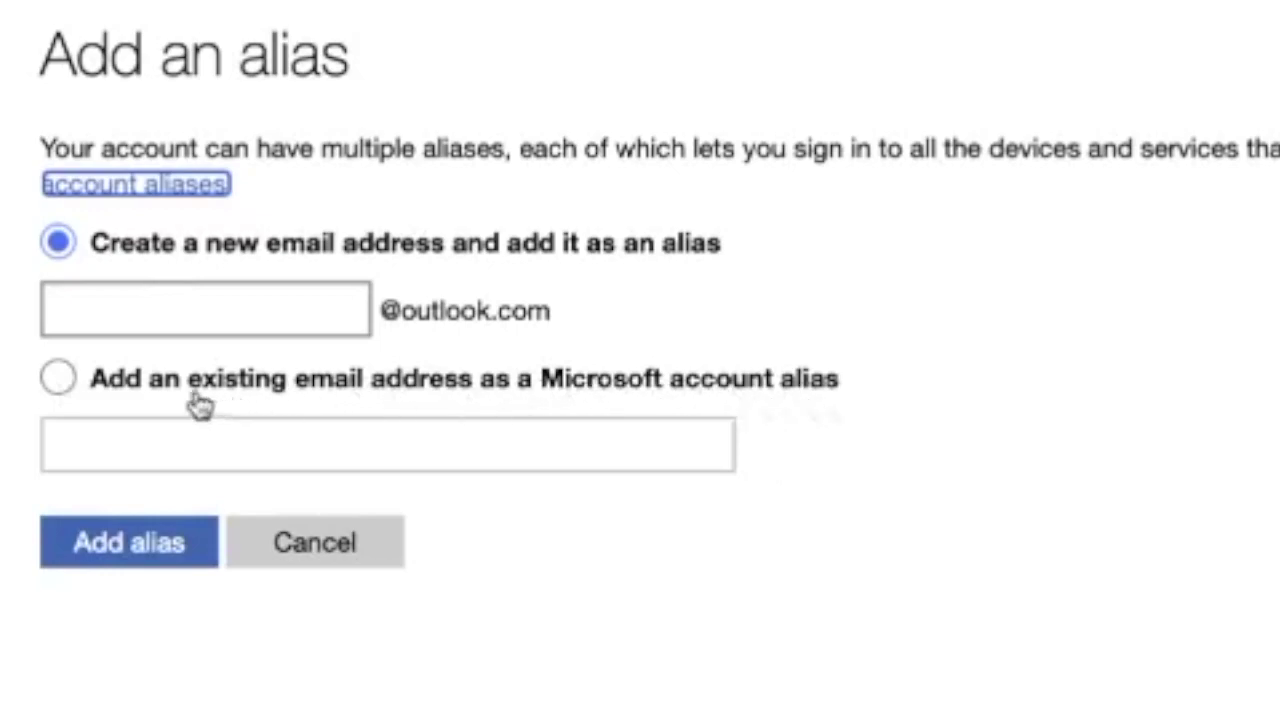
click(58, 378)
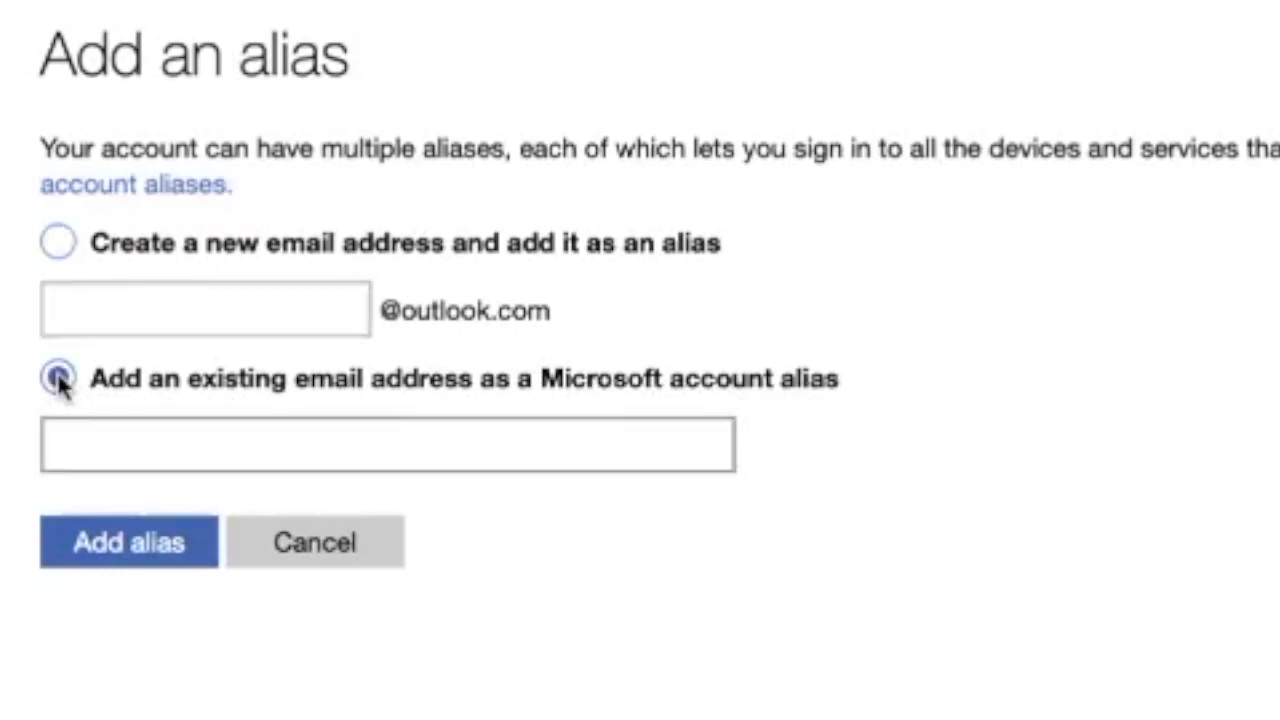
click(113, 432)
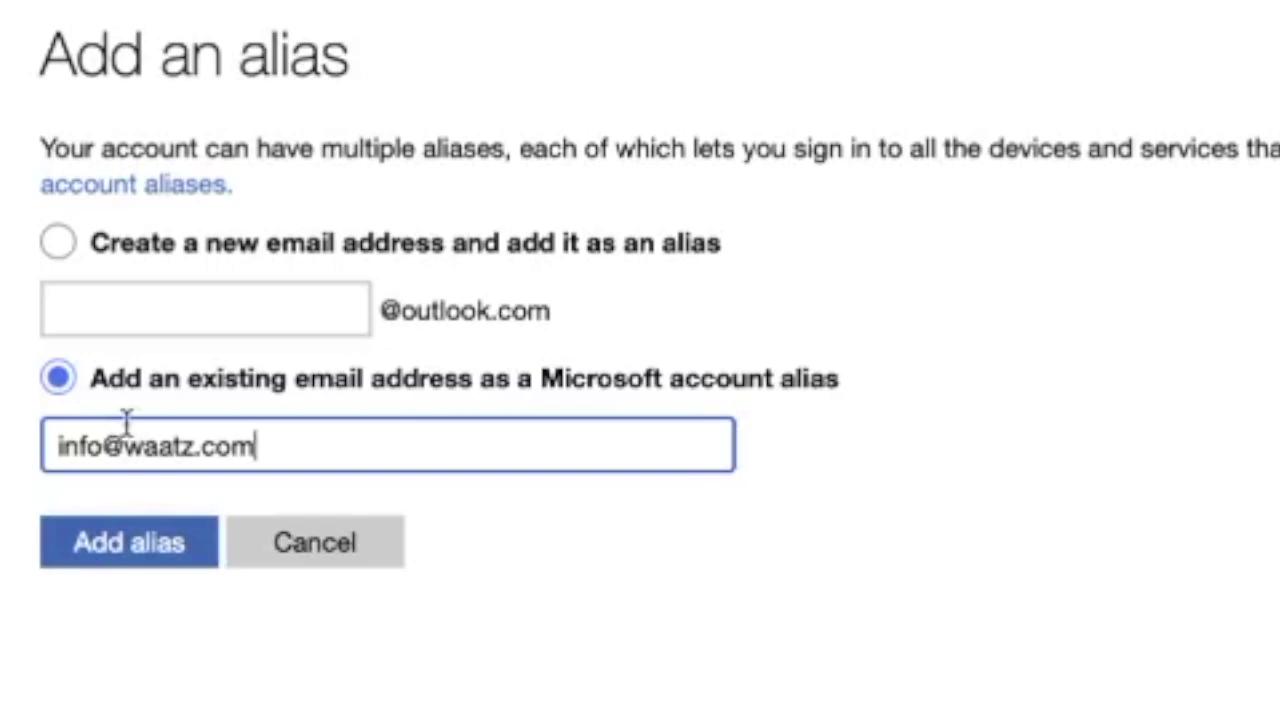
click(122, 548)
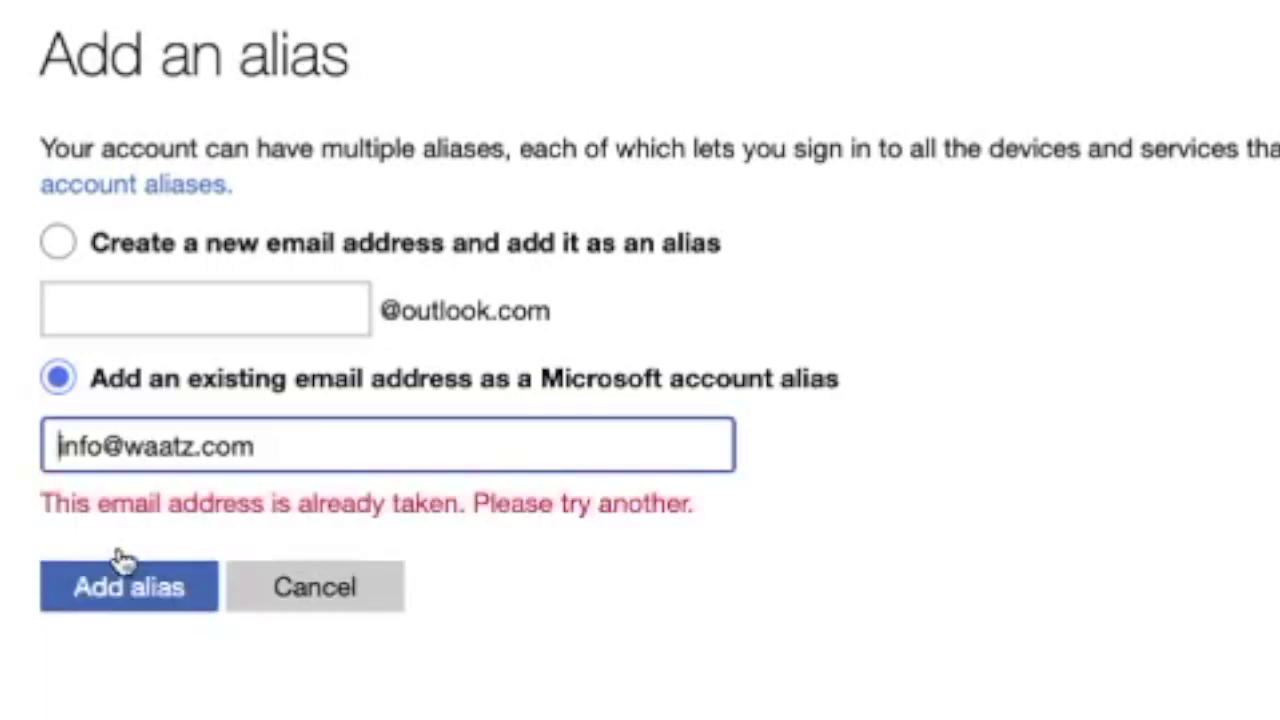
- After the already-taken error, replace it with a Gmail address and add that alias
click(273, 448)
key(BackSpace)
key(BackSpace)
key(BackSpace)
key(BackSpace)
key(BackSpace)
key(BackSpace)
key(BackSpace)
key(BackSpace)
key(BackSpace)
key(BackSpace)
key(BackSpace)
key(BackSpace)
key(BackSpace)
key(BackSpace)
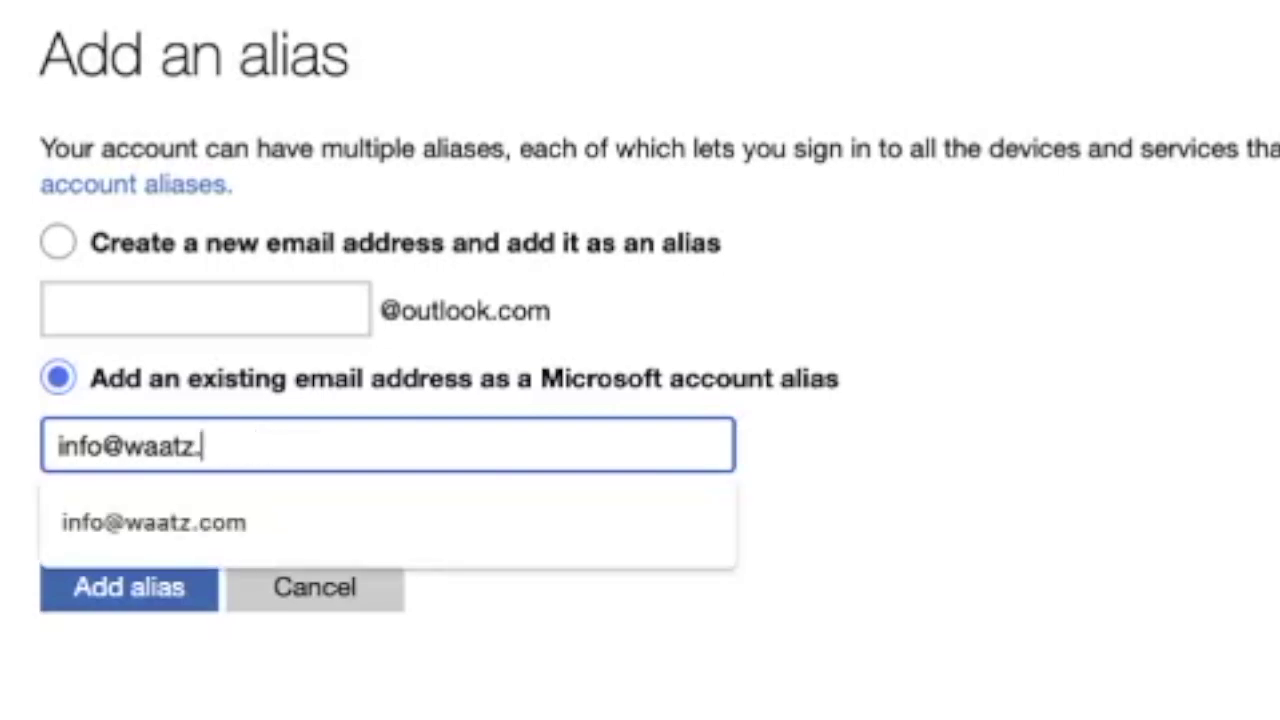
click(428, 442)
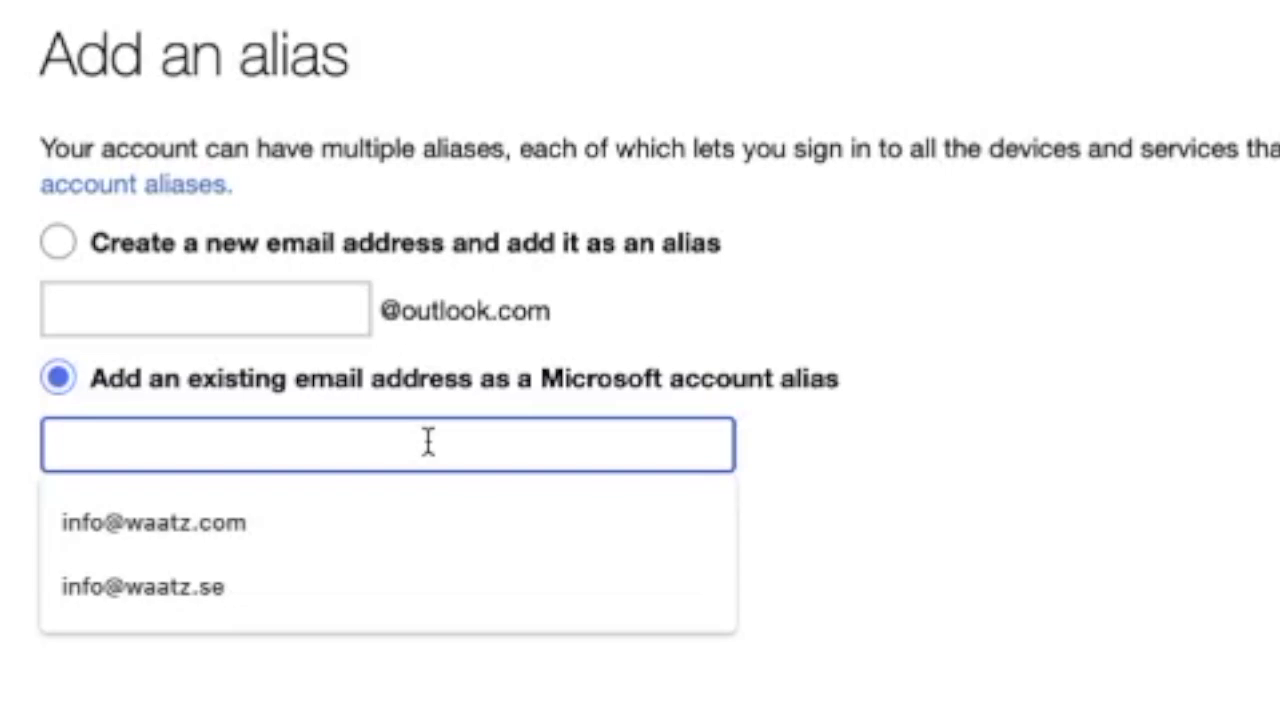
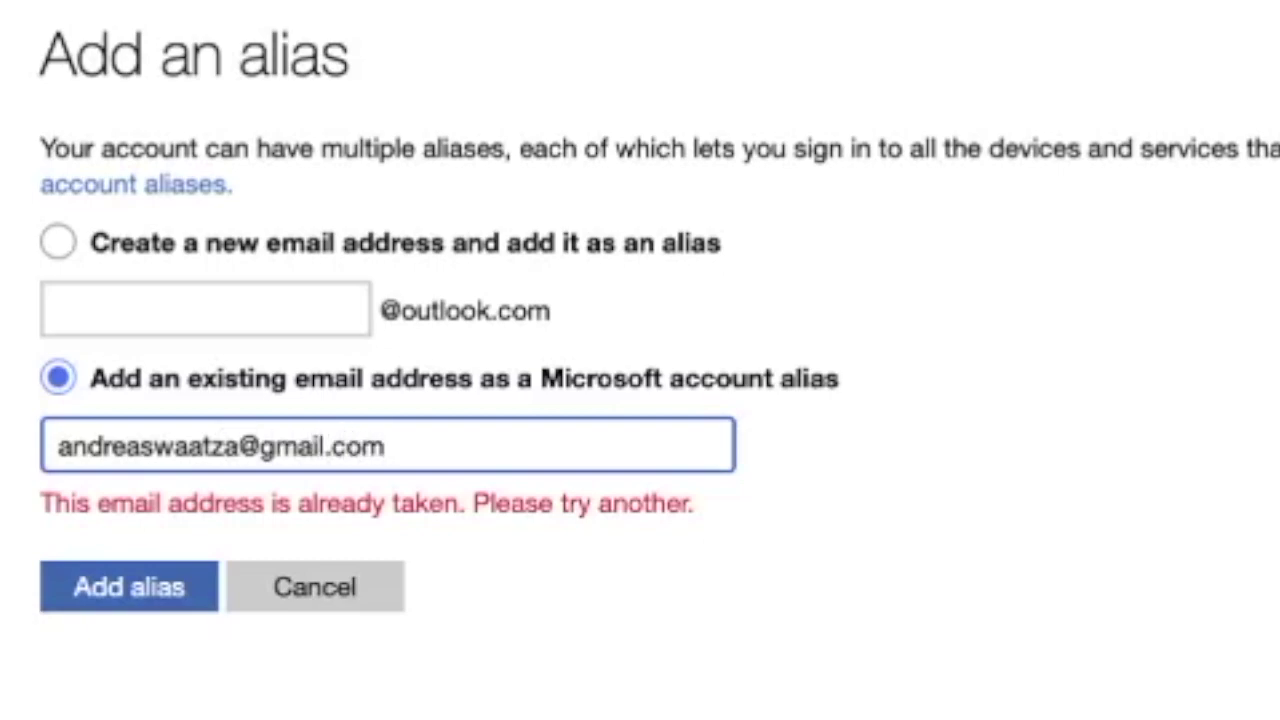
click(135, 600)
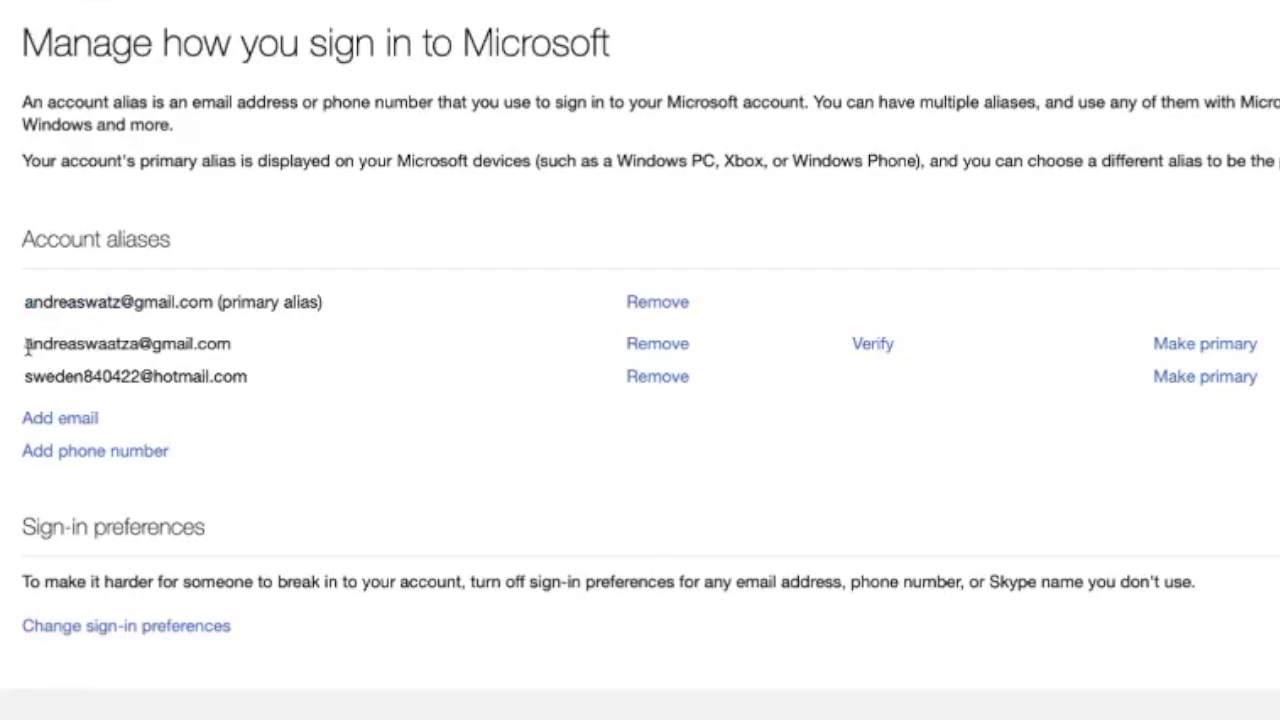
- Send a verification email to the new unverified Gmail alias via Verify this alias
drag(27, 347, 266, 346)
click(266, 346)
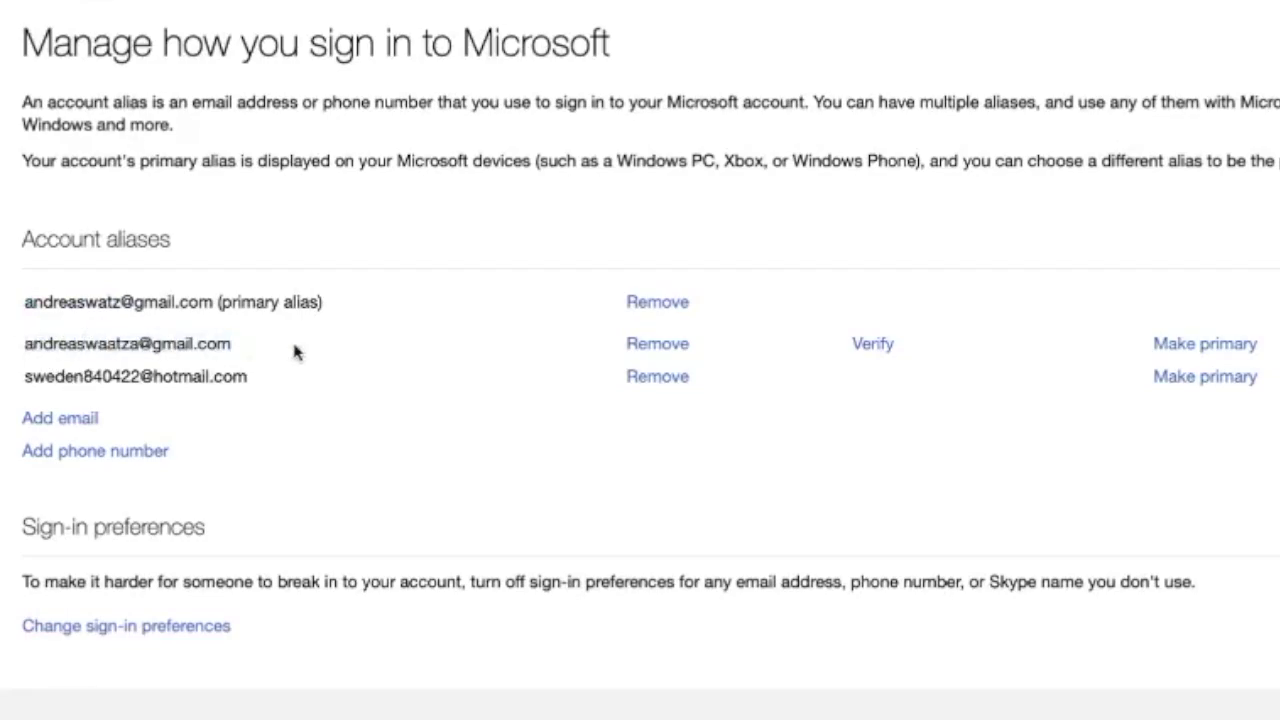
click(873, 346)
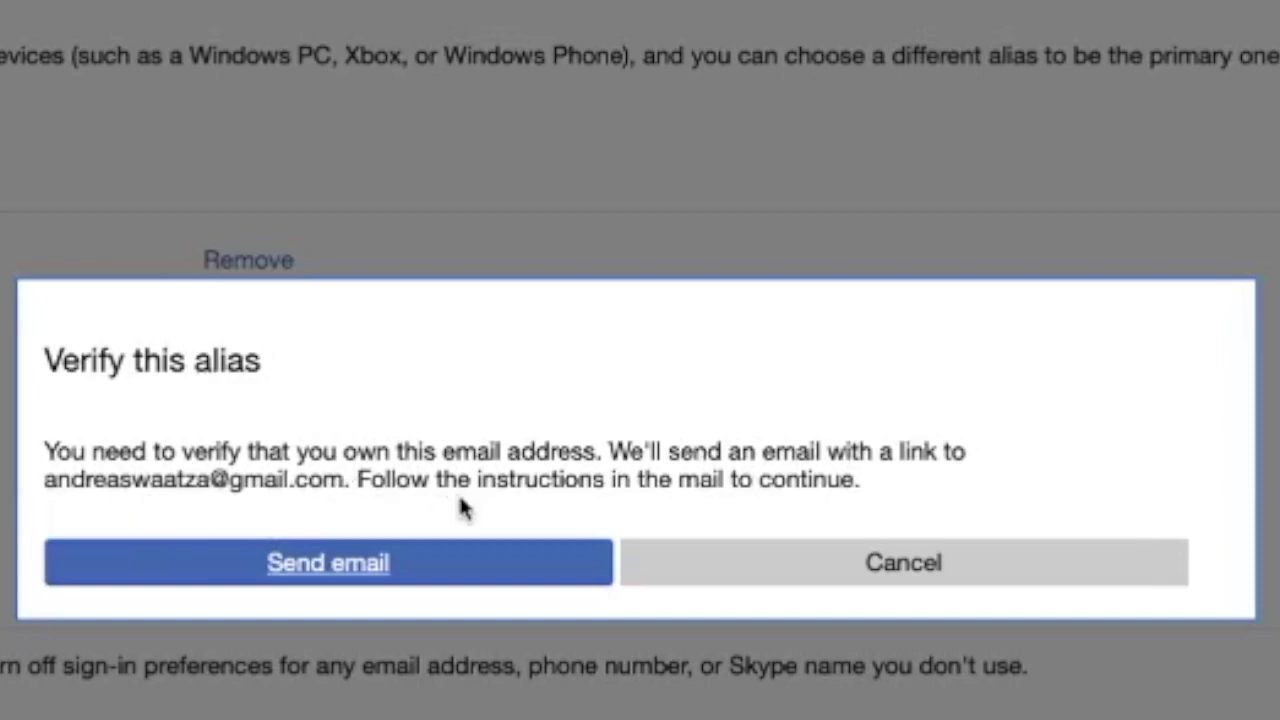
click(345, 566)
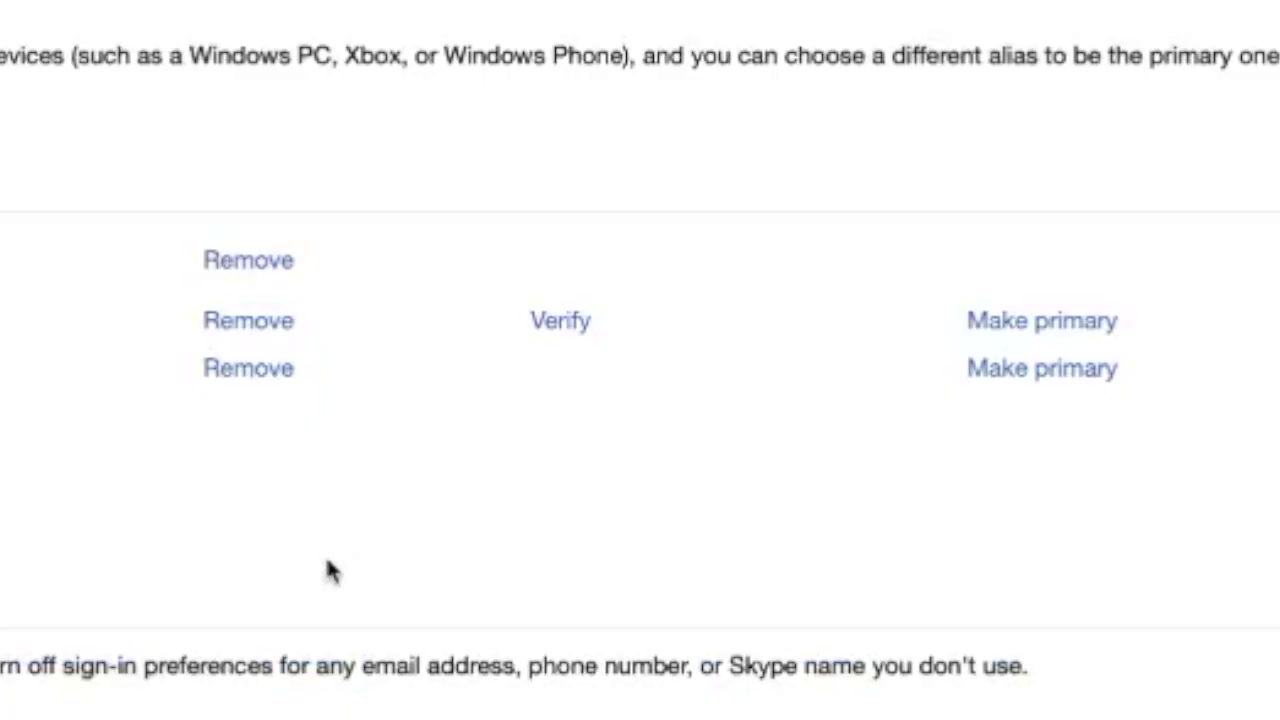
- In a new tab, go to Gmail and open the Microsoft-konto confirmation email
click(337, 14)
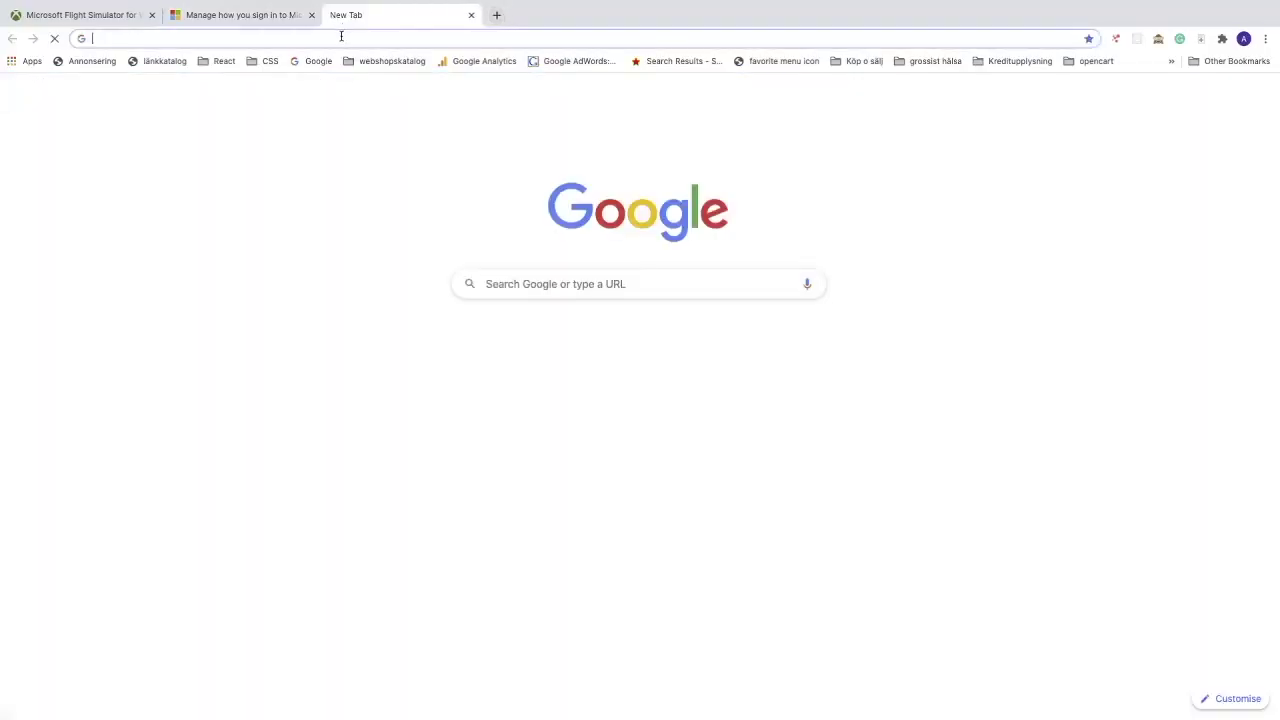
click(340, 37)
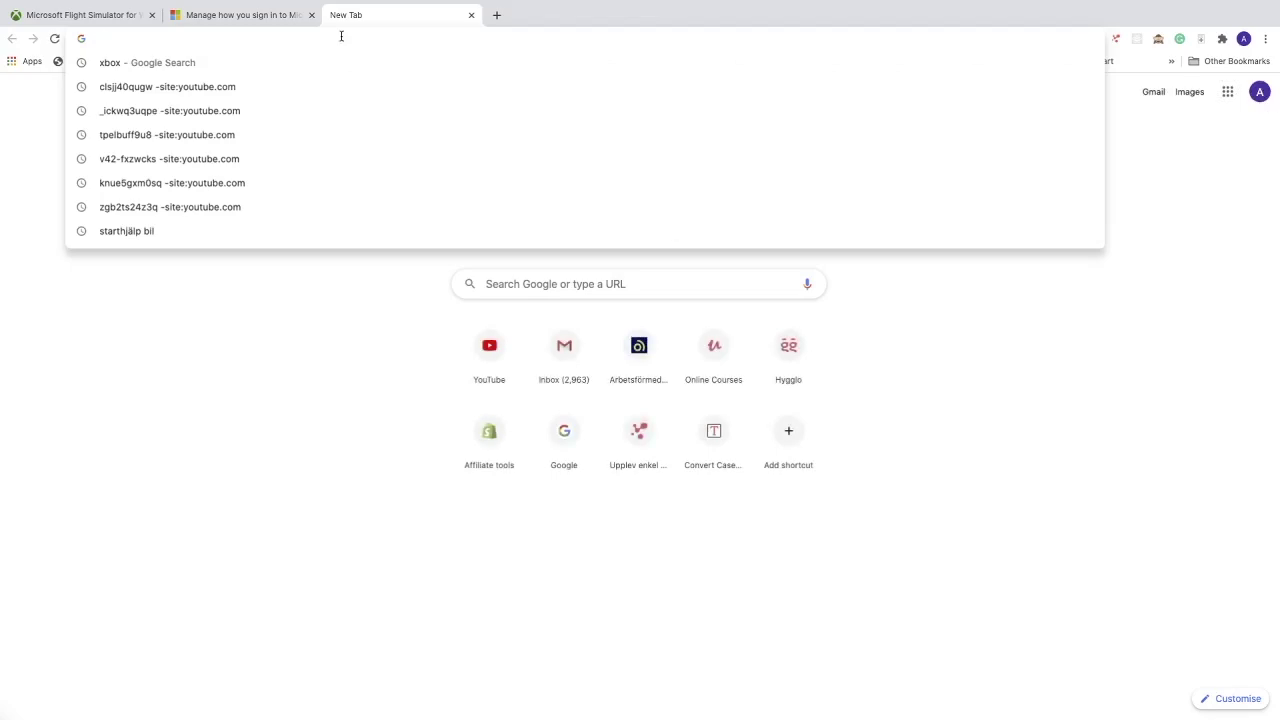
text(gmail)
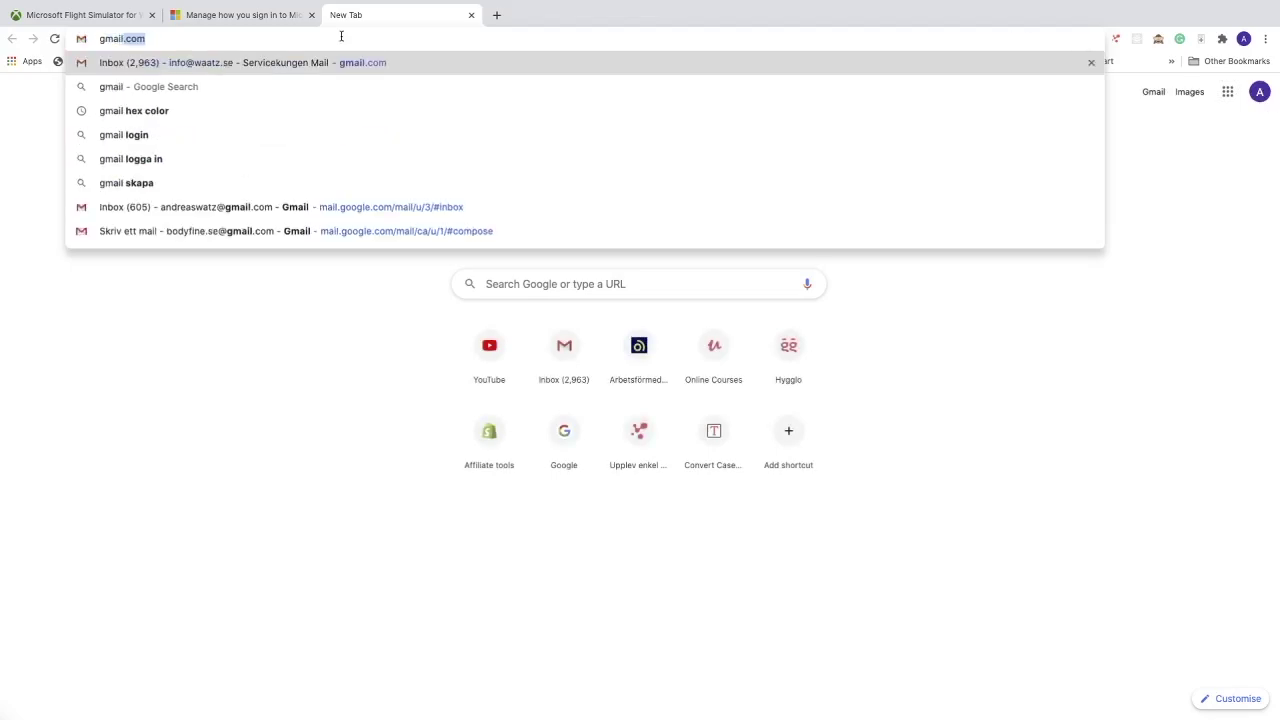
key(Return)
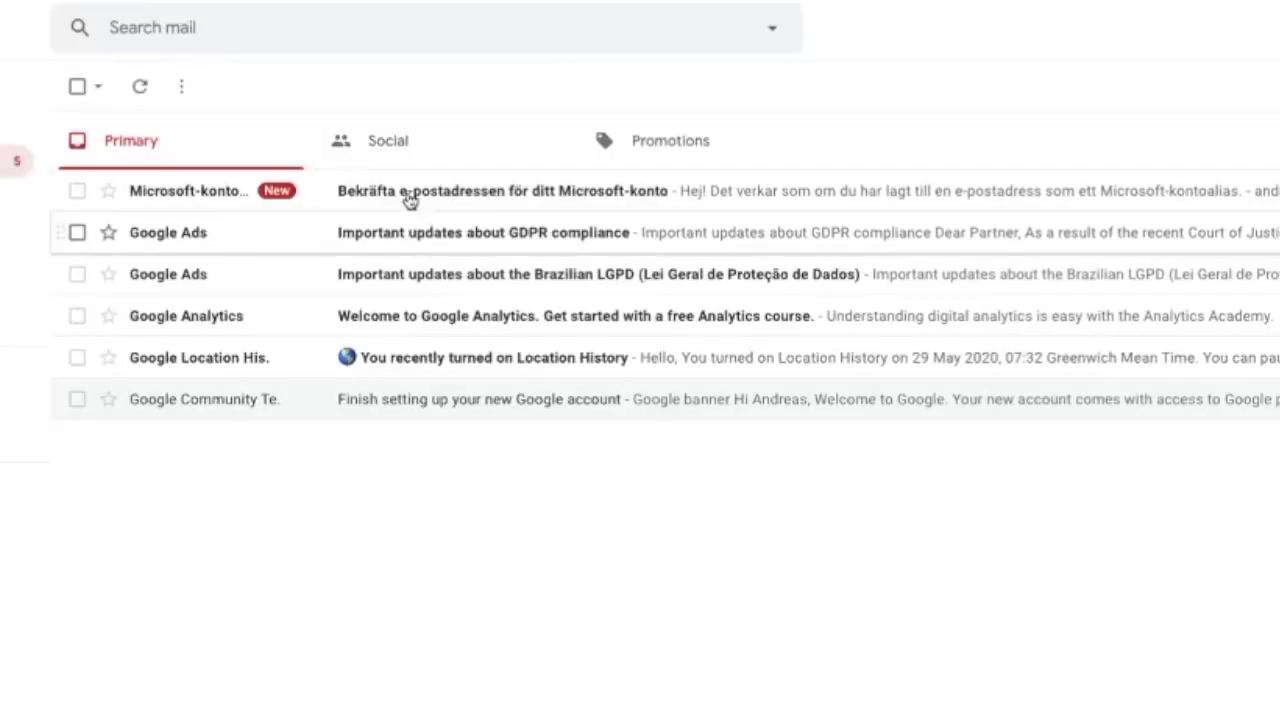
click(198, 195)
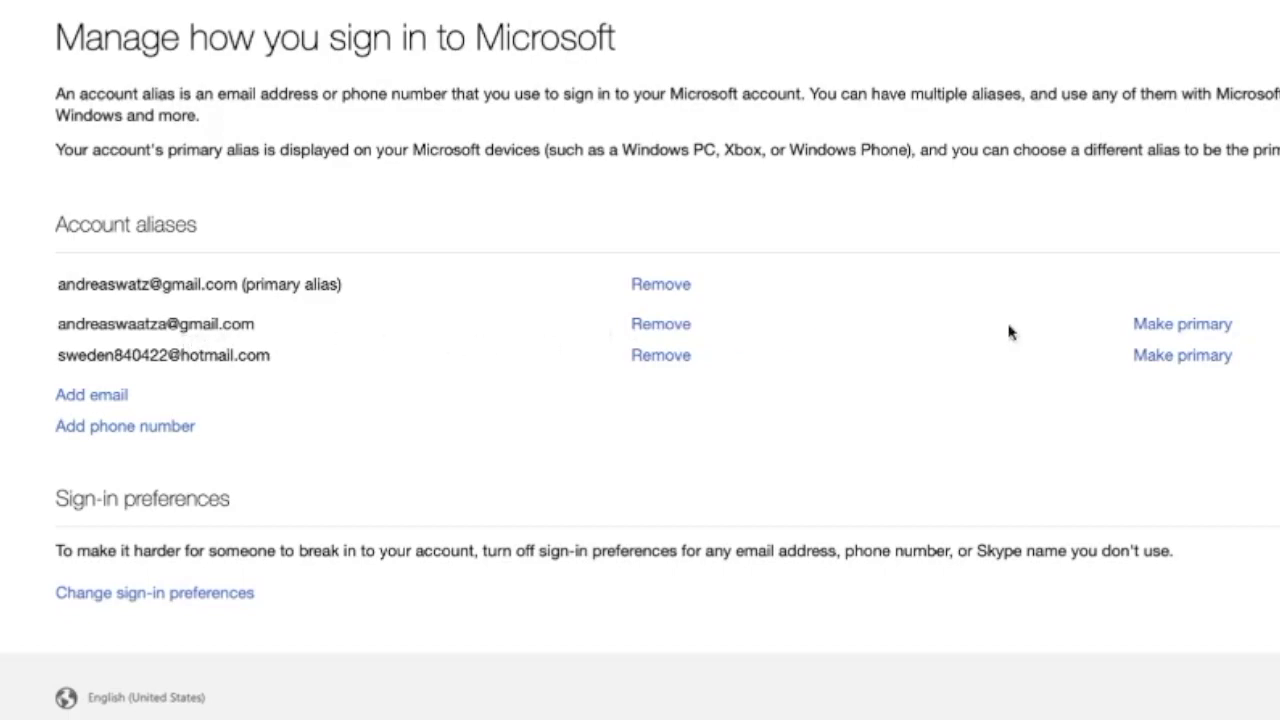
- Make the Gmail alias primary, confirm with Yes, and reset page zoom
click(1180, 324)
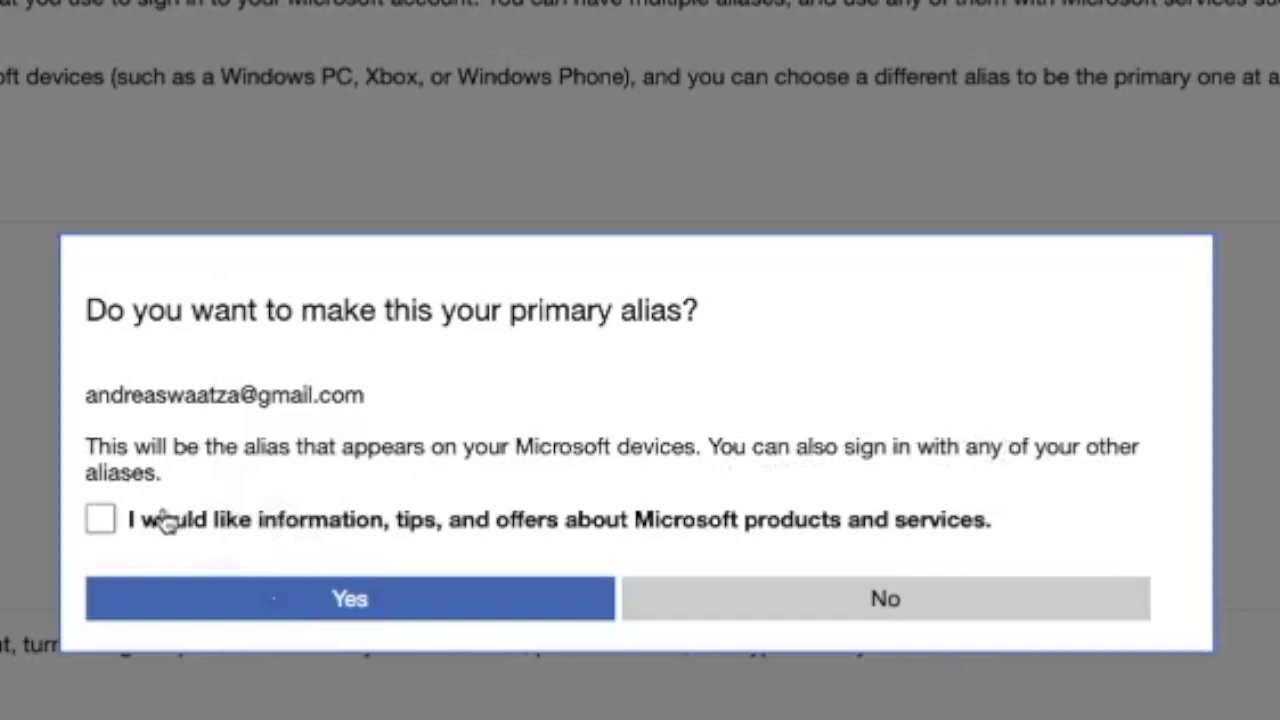
click(338, 596)
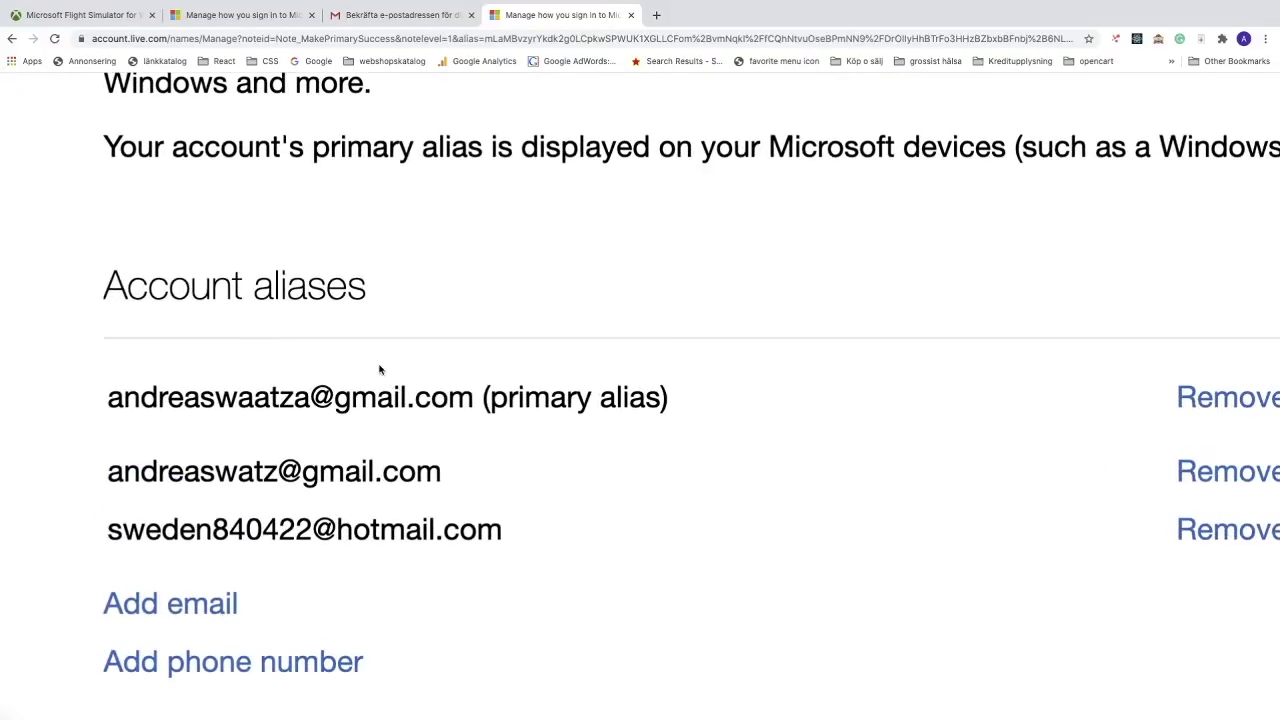
drag(489, 400, 646, 400)
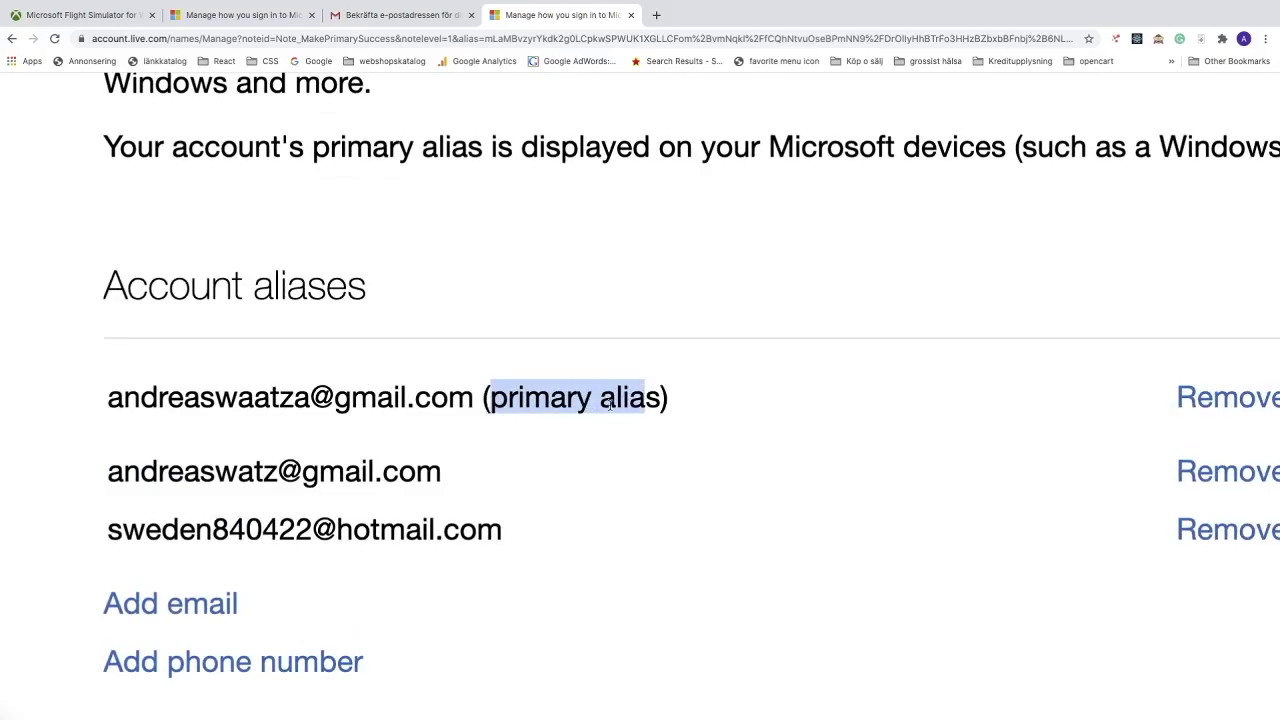
key(ctrl+0)
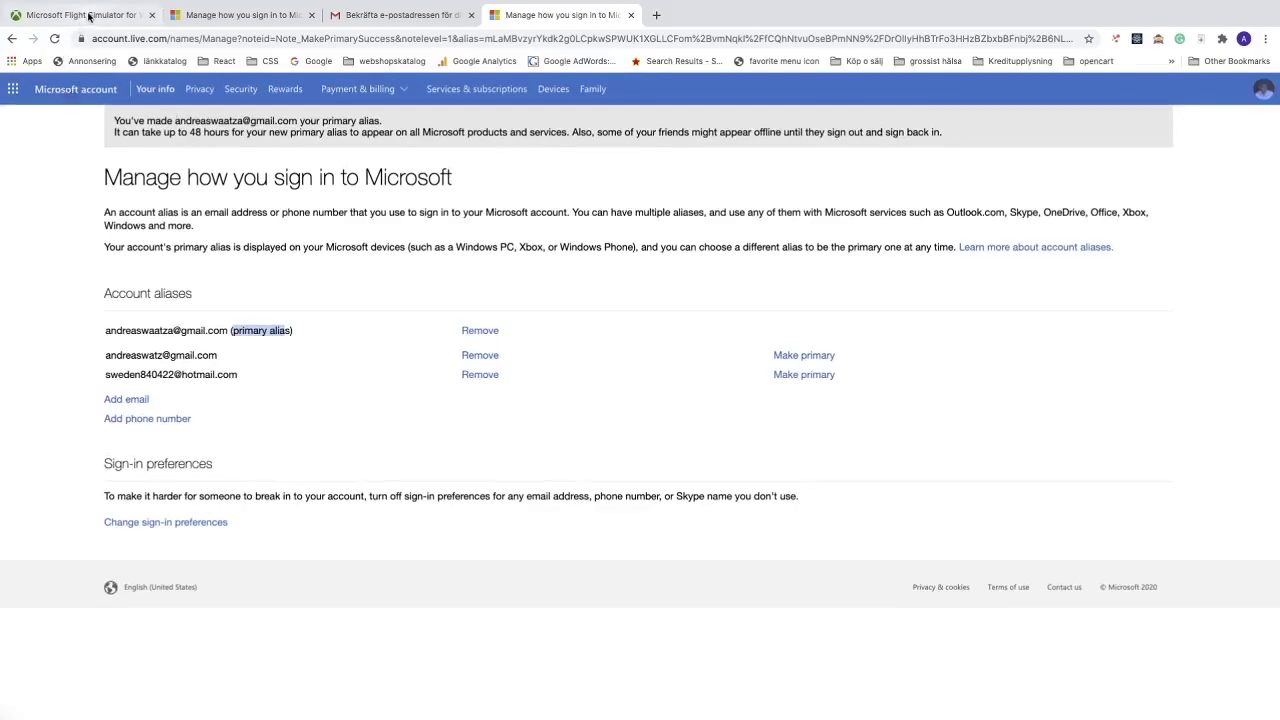
- On the Xbox Flight Simulator tab, check the profile email in the account panel and sign out
click(88, 16)
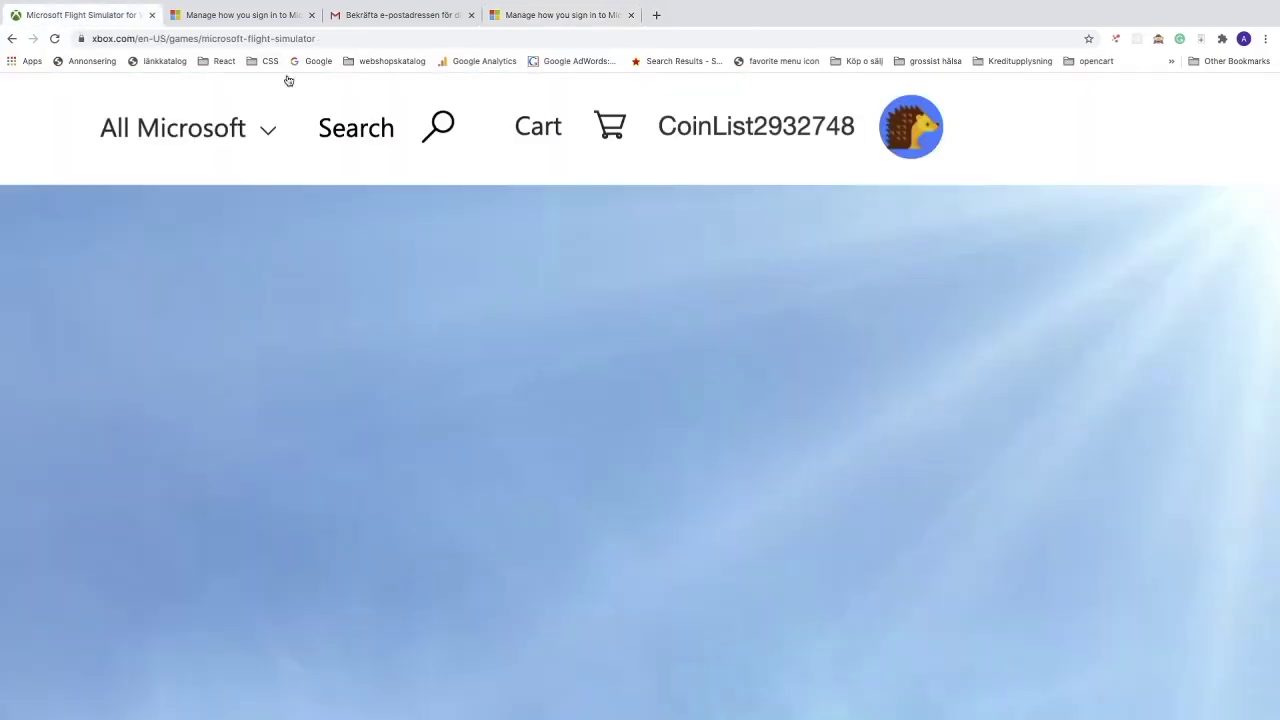
click(913, 135)
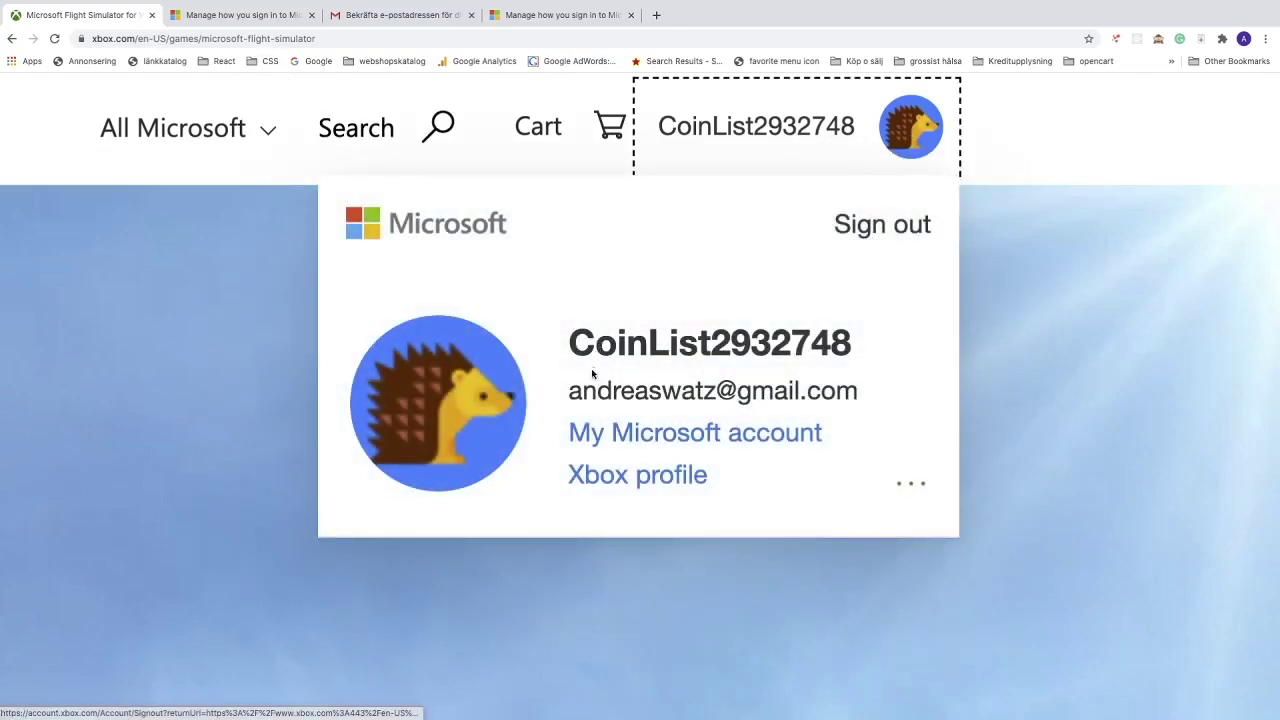
drag(567, 392, 876, 399)
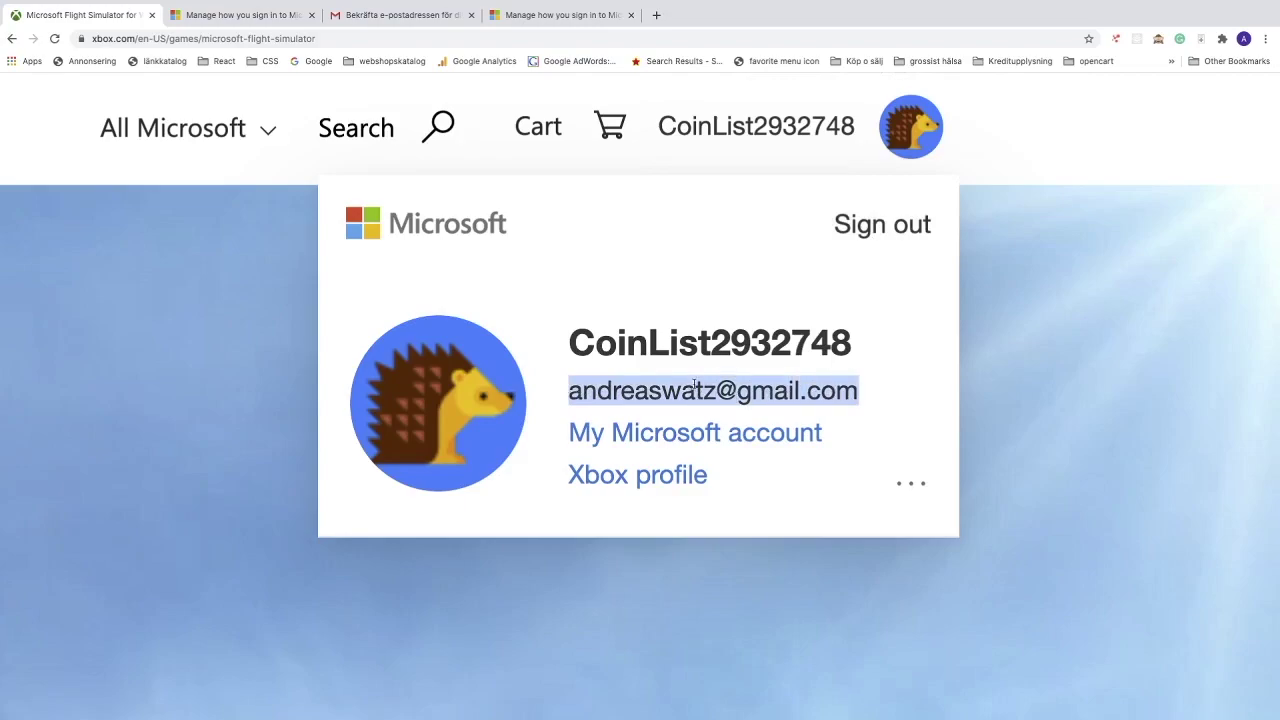
click(864, 229)
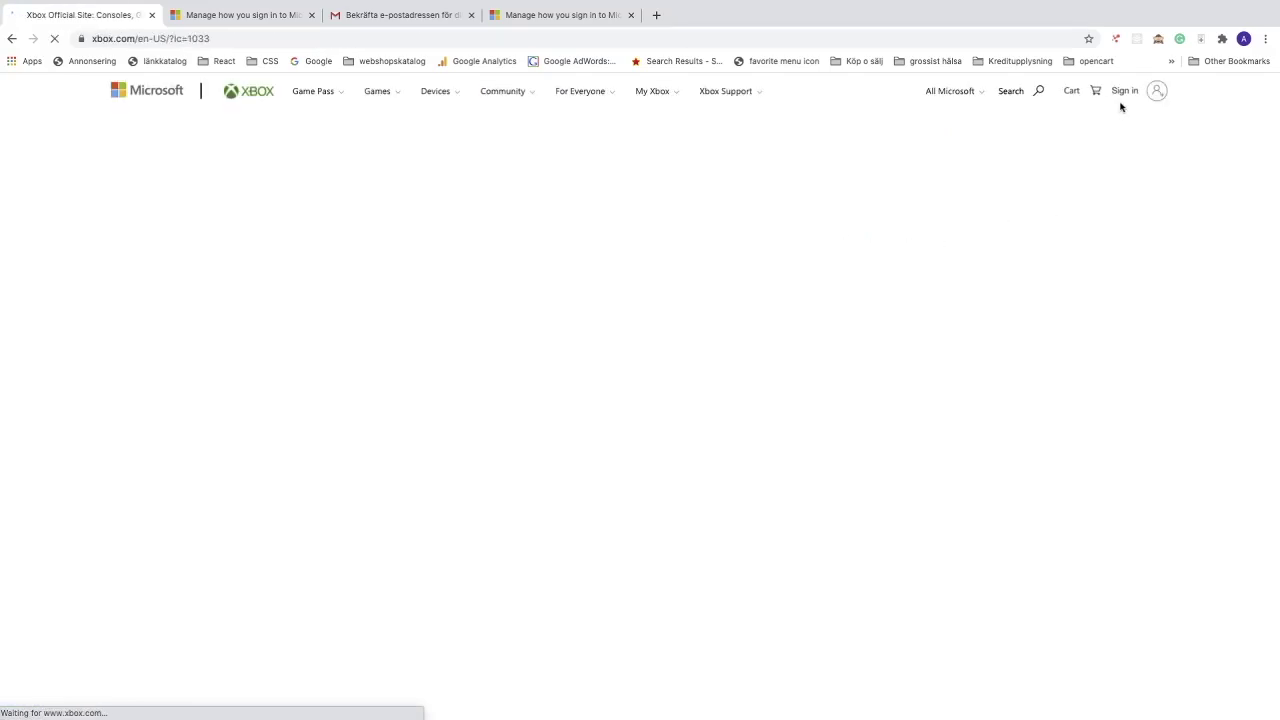
scroll(1120, 106, up, 5)
- Sign back in to Xbox with the new Gmail alias and the saved password
click(833, 138)
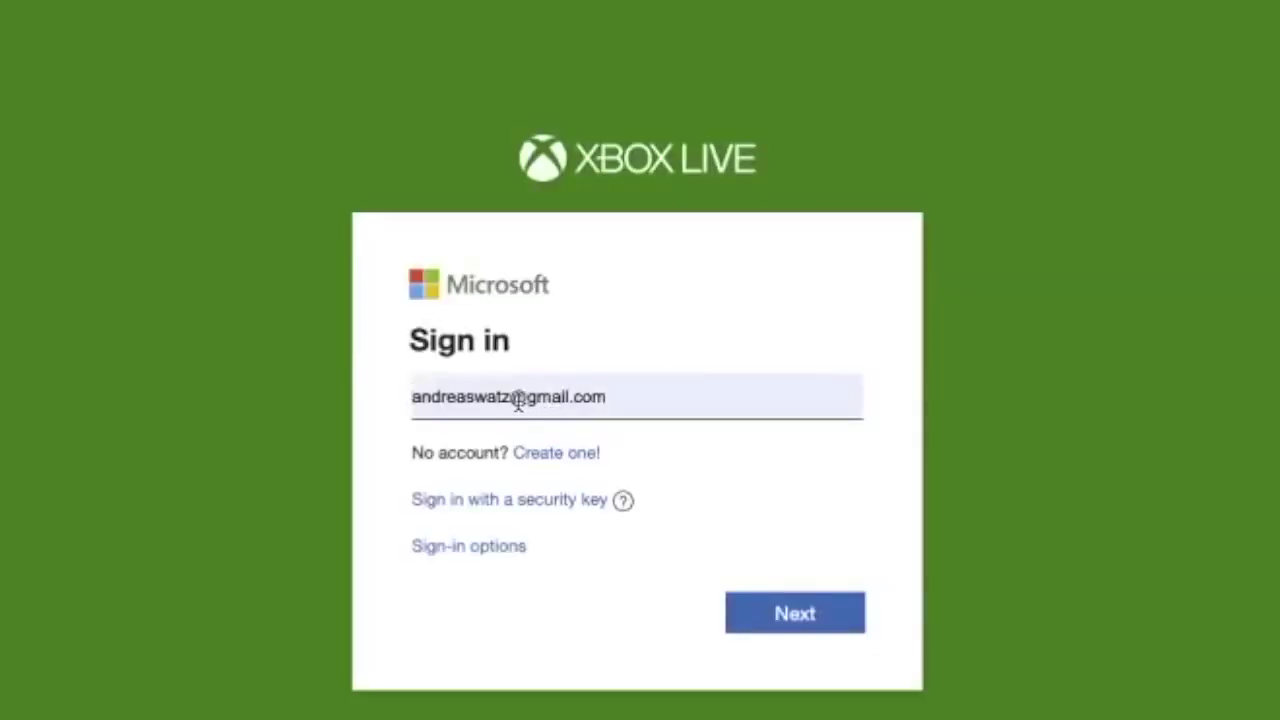
click(512, 400)
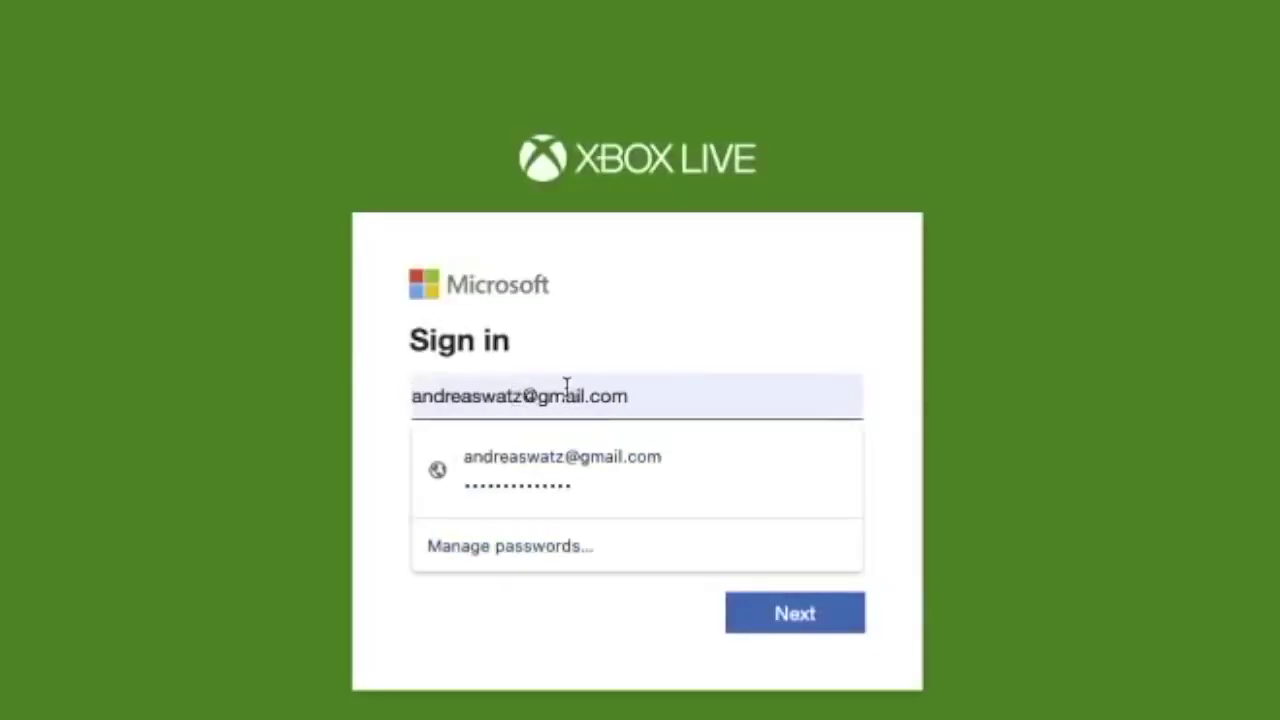
text(a)
key(Right)
key(Right)
text(a)
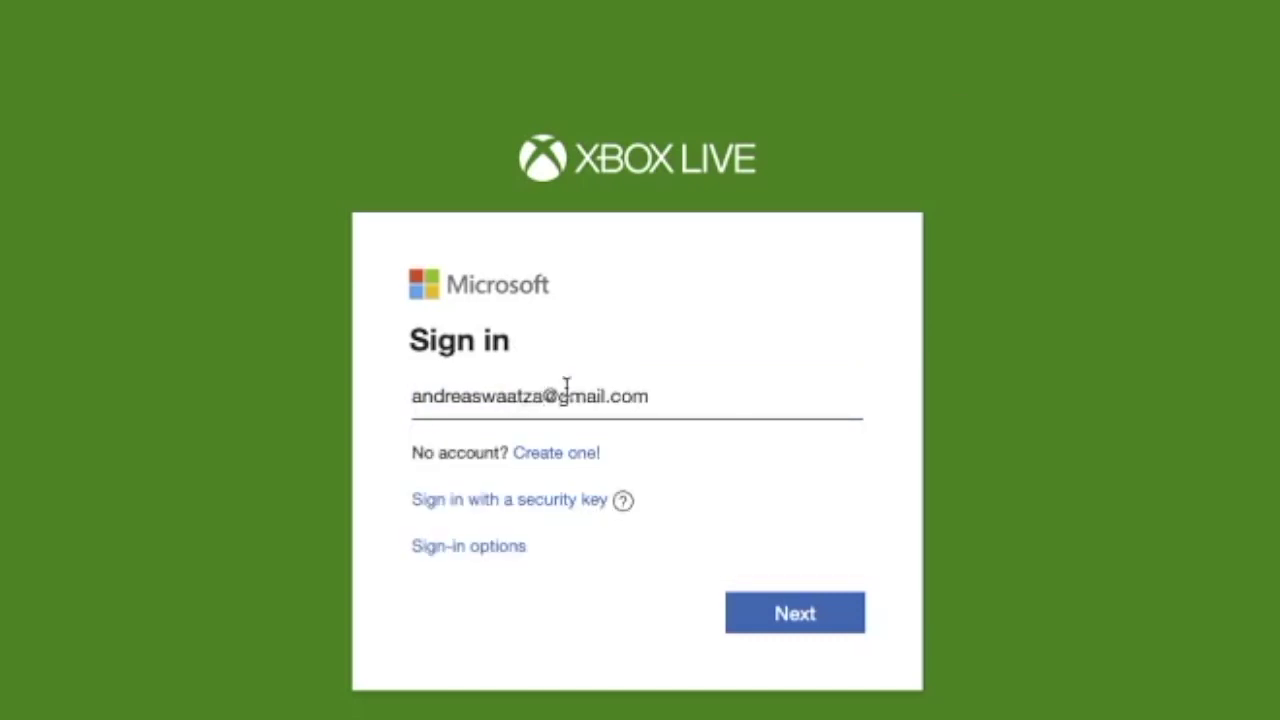
click(784, 612)
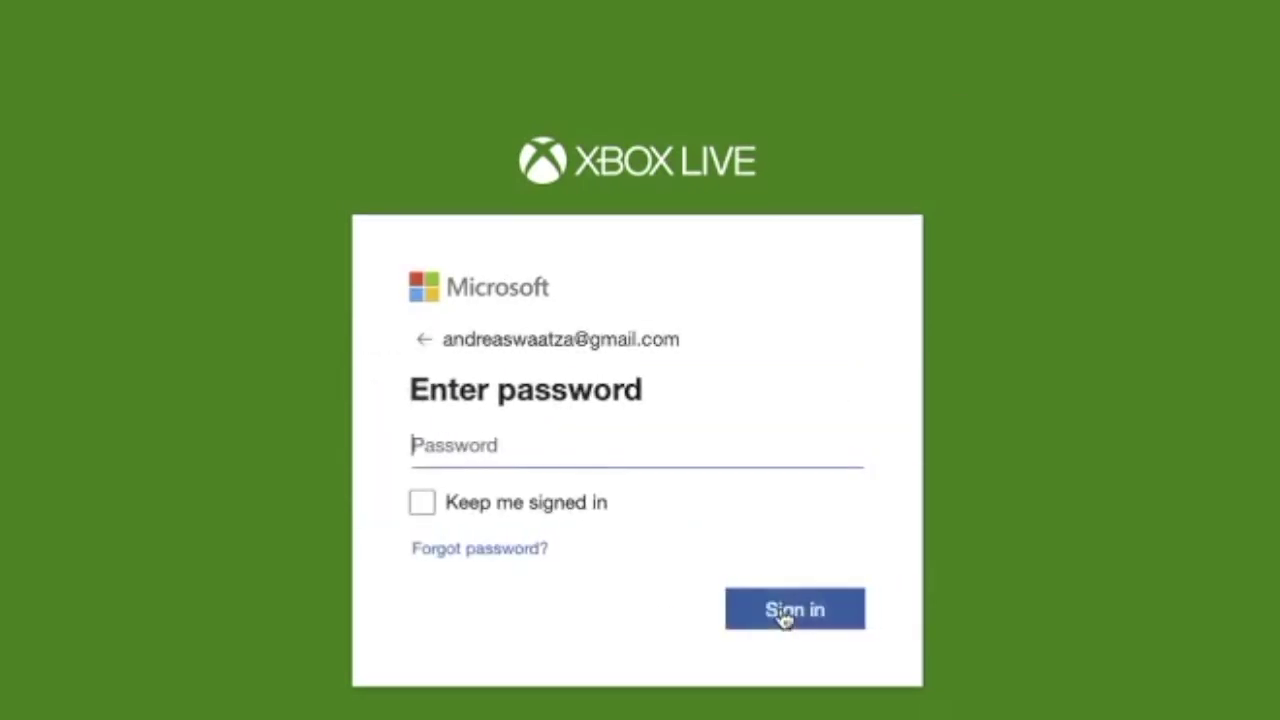
click(557, 457)
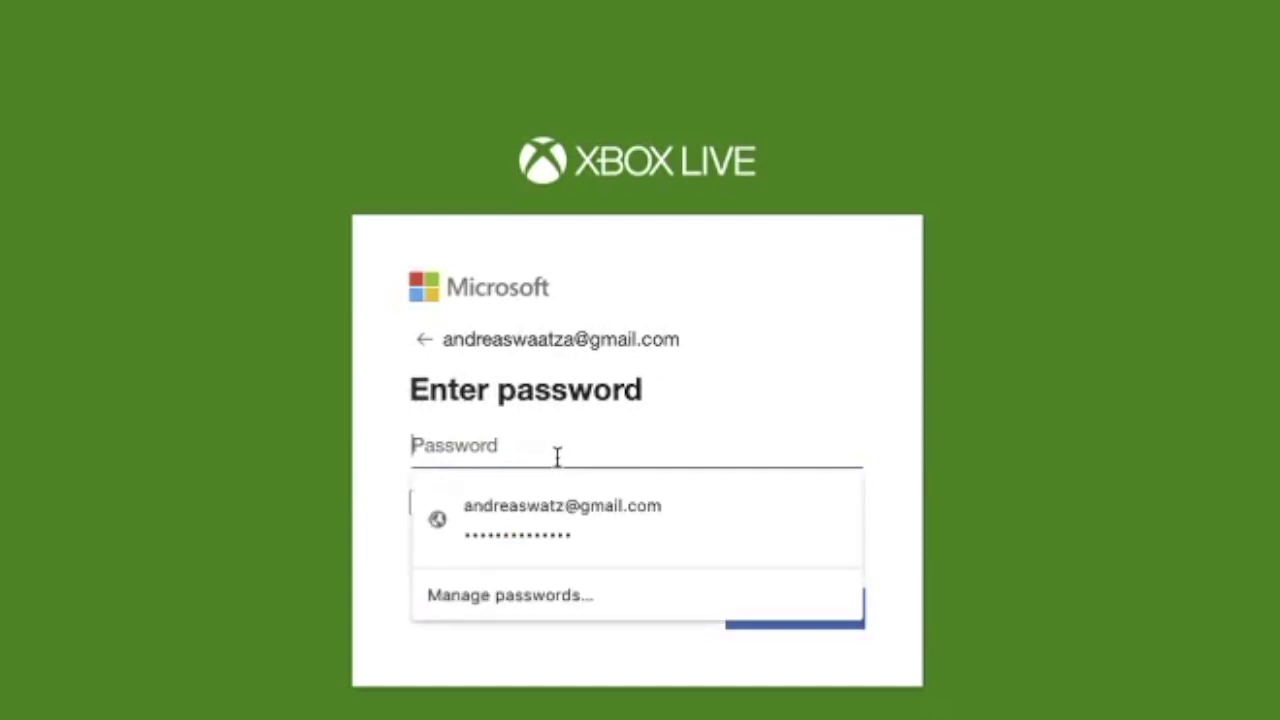
click(553, 525)
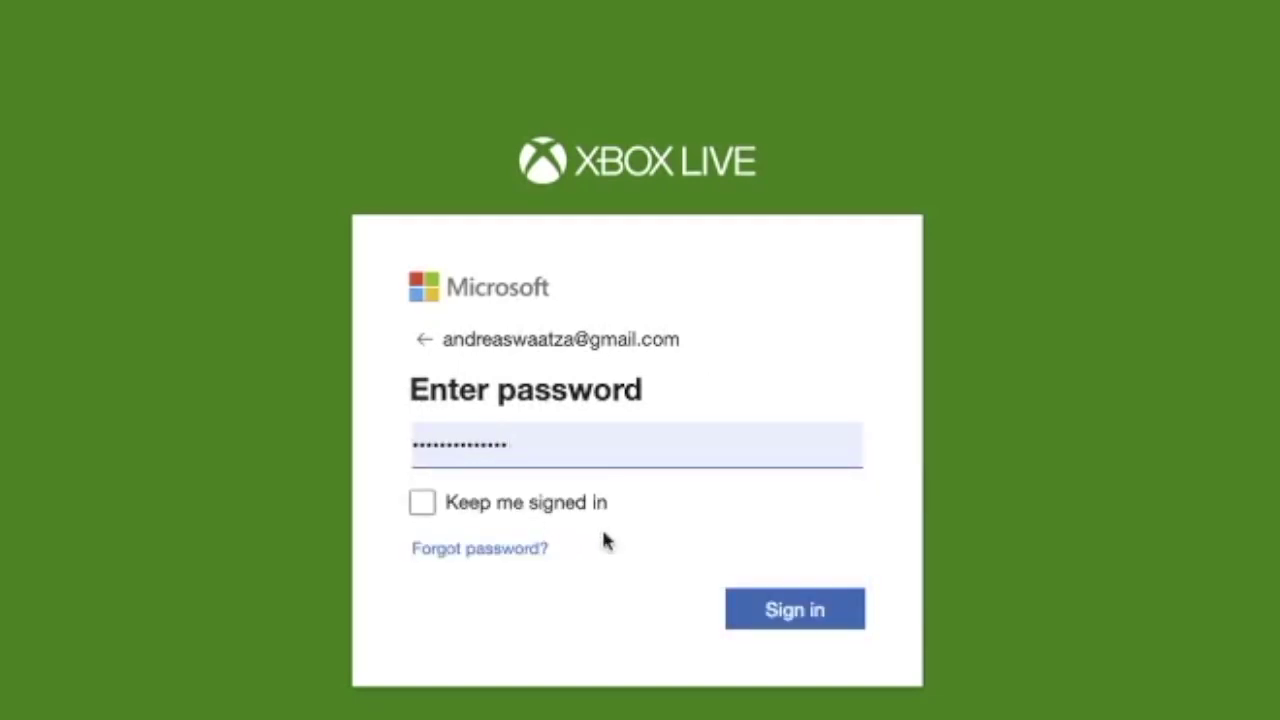
click(779, 614)
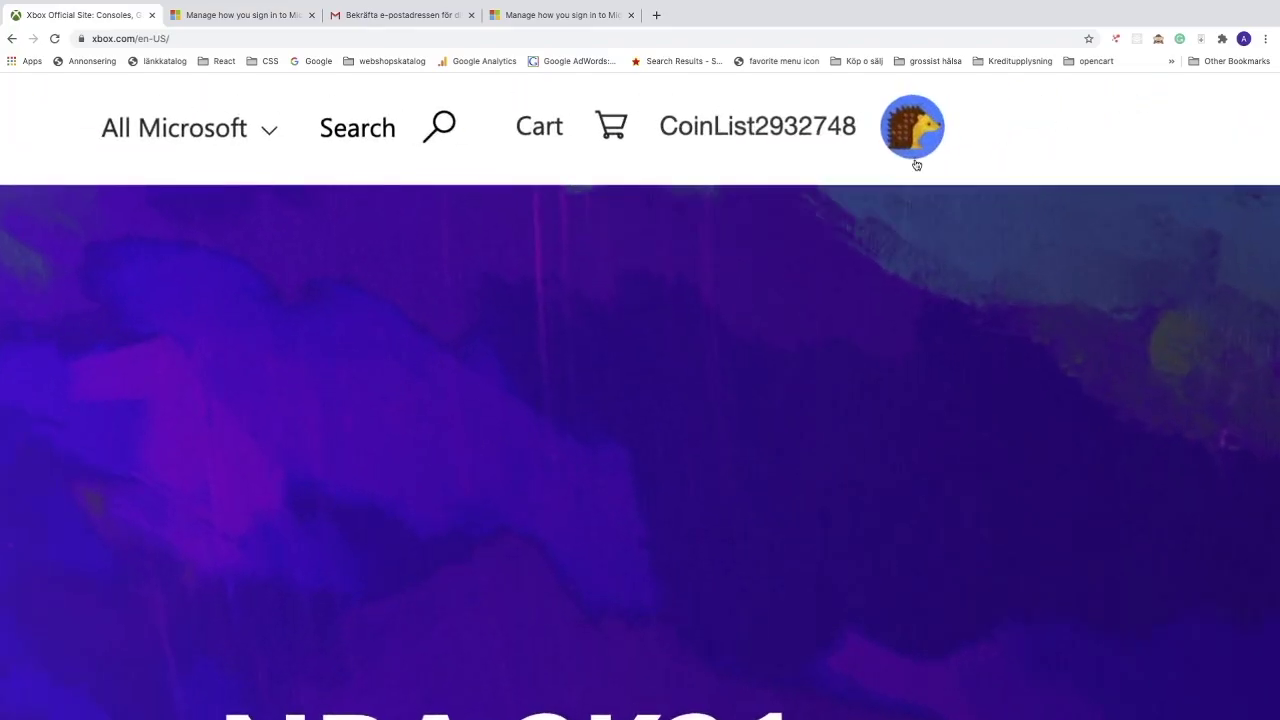
- Open the Xbox account panel and confirm it lists the new Gmail alias instead of the old email
click(1157, 93)
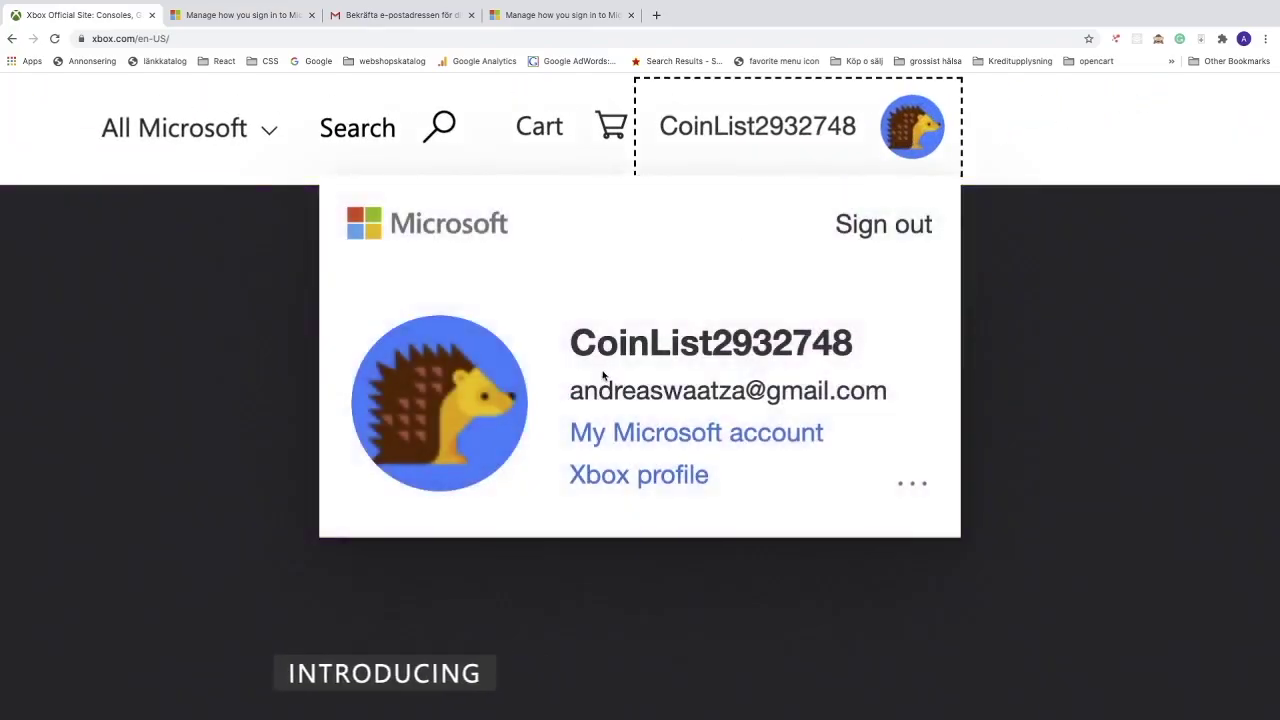
drag(570, 390, 894, 394)
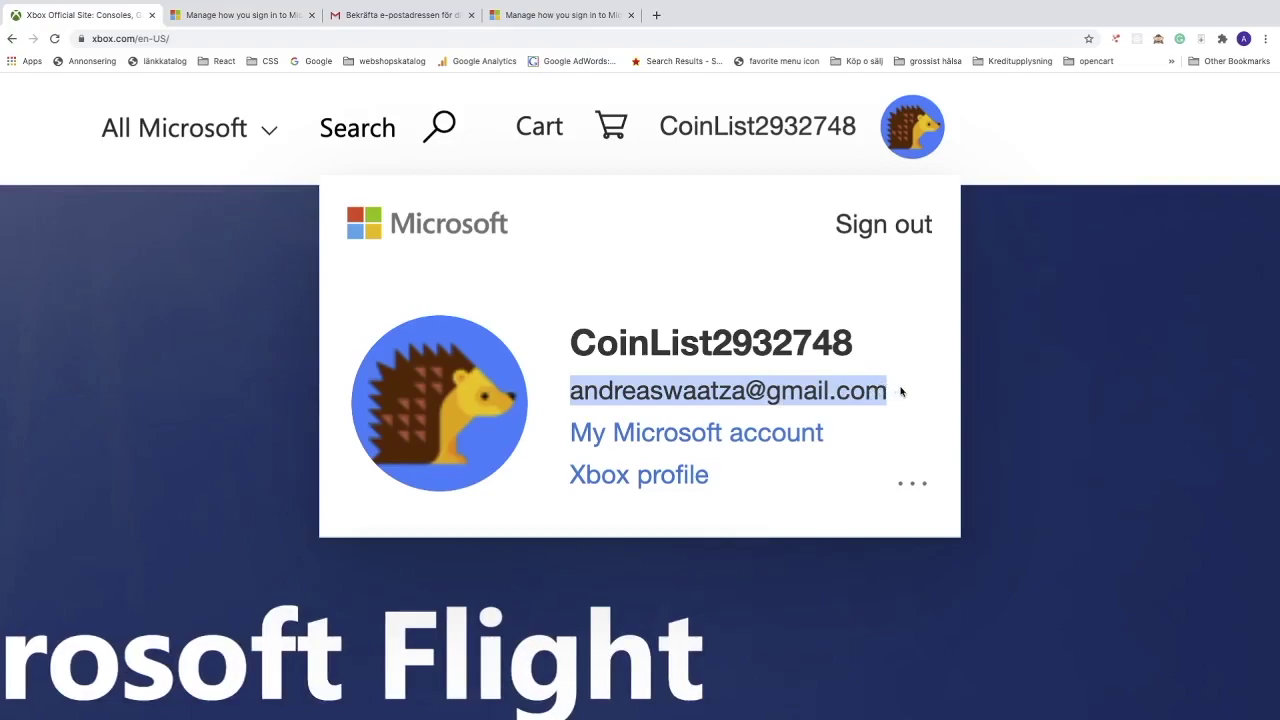
scroll(900, 392, down, 5)
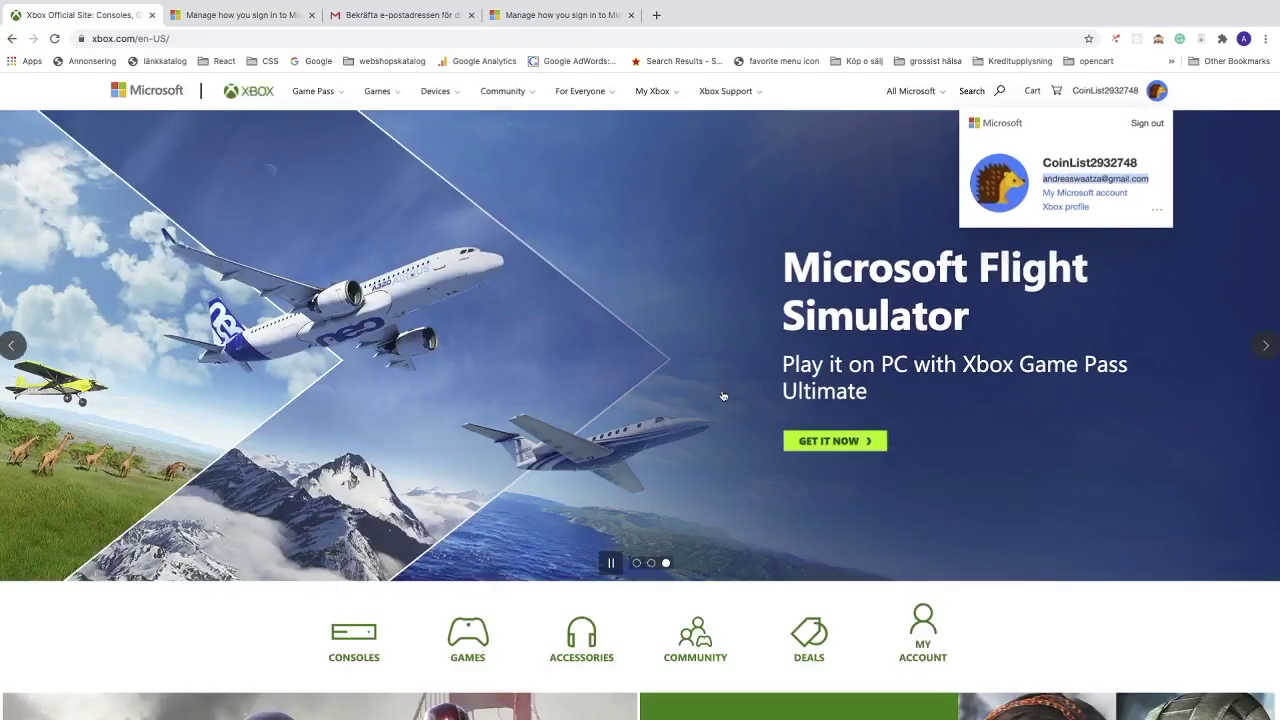